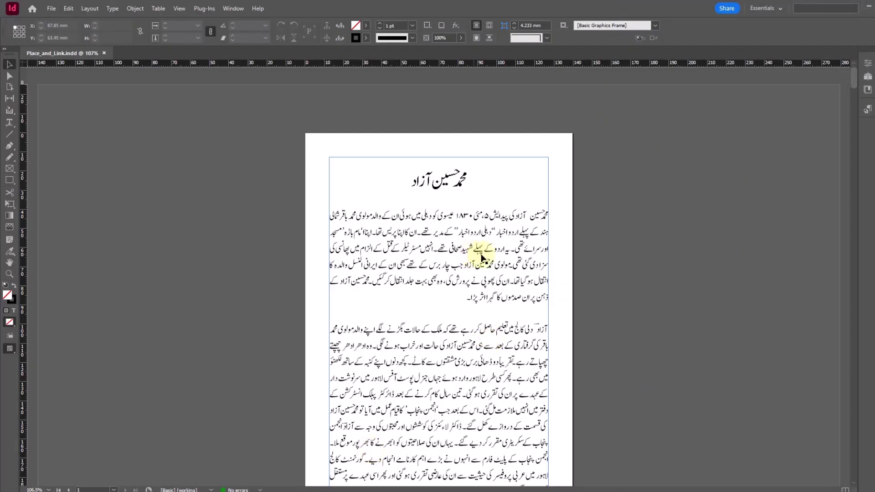
Look over the first page of the document and its list of paragraph styles.
scroll(607, 283, "down", 3)
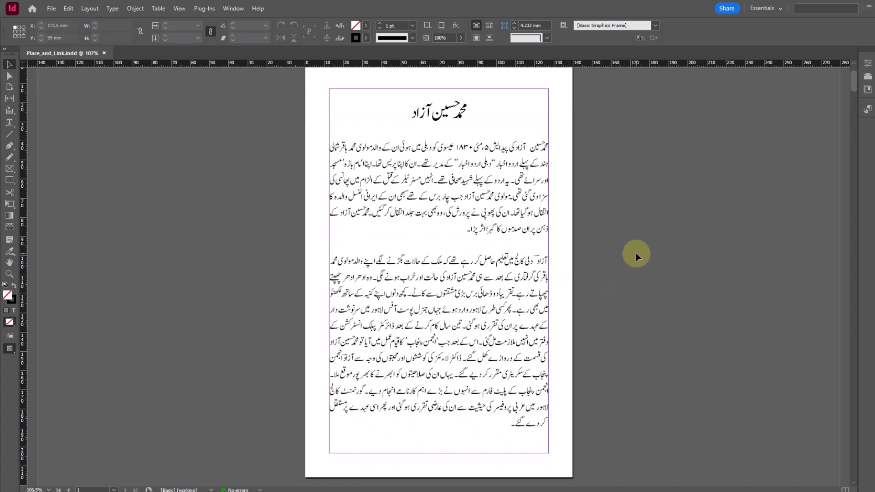
left_click(868, 108)
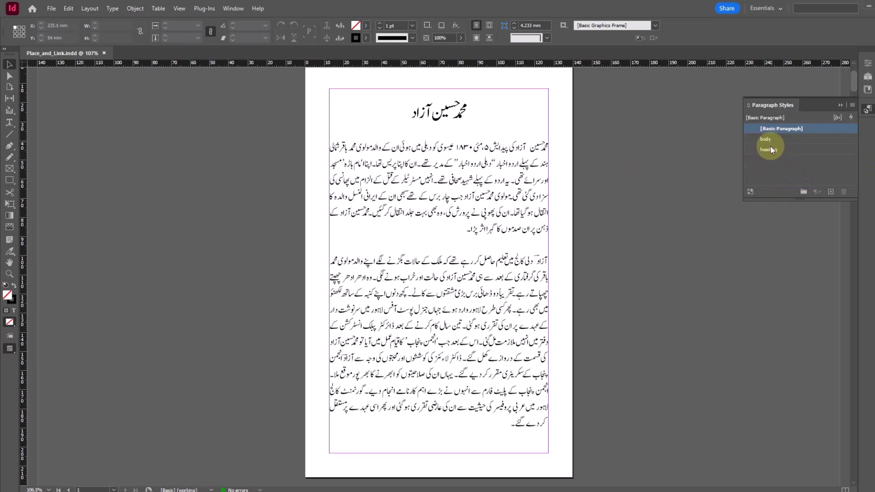
left_click(868, 109)
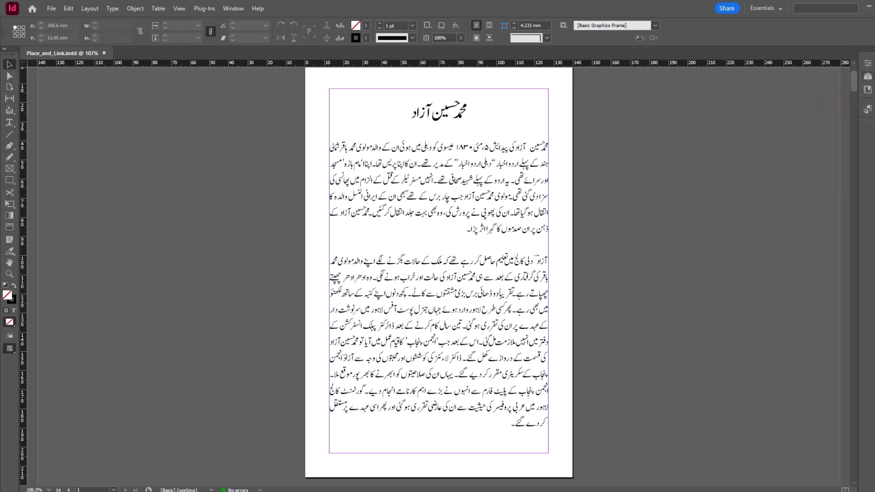
Open the A-Parent page for editing at its top margin.
left_click(868, 76)
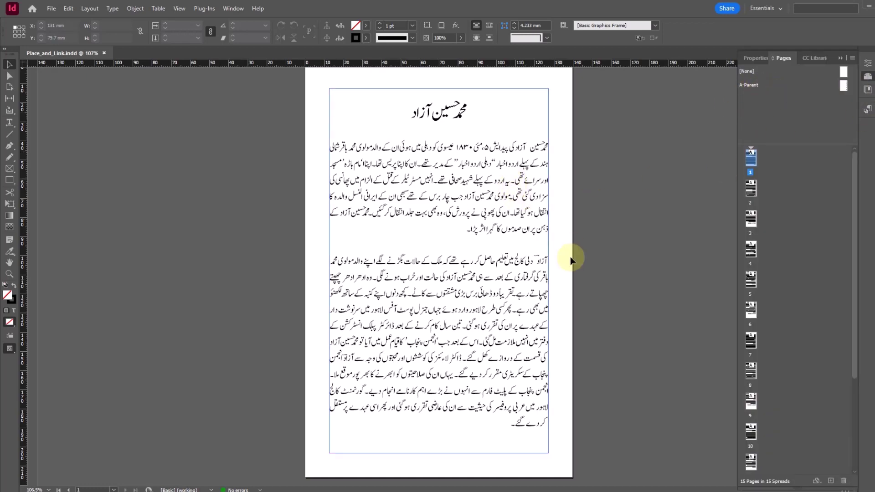
scroll(584, 240, "up", 3)
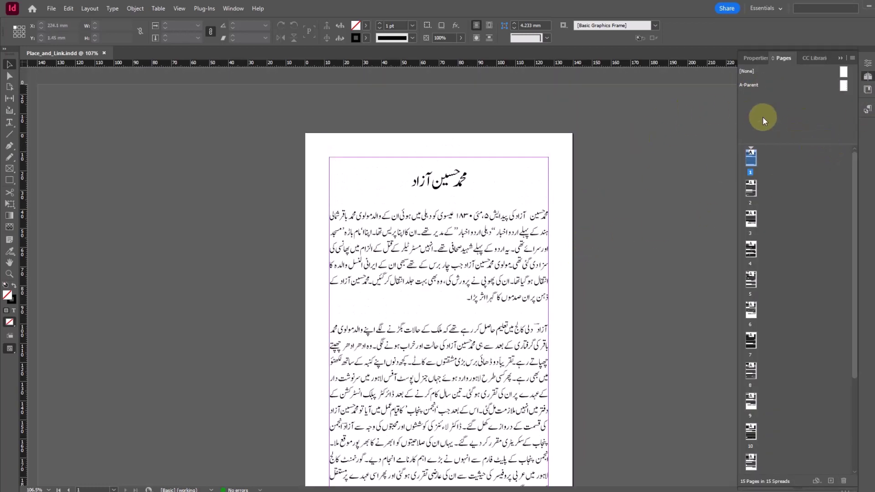
double_click(751, 85)
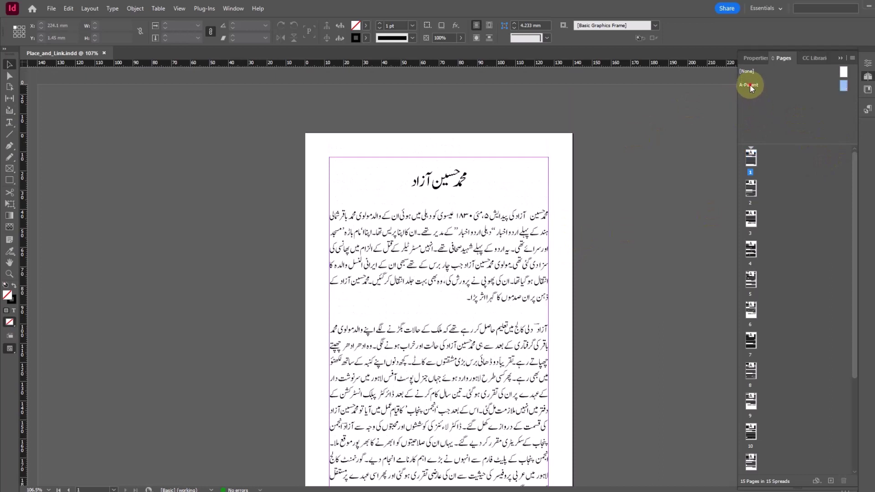
left_click_drag(331, 142, 578, 203)
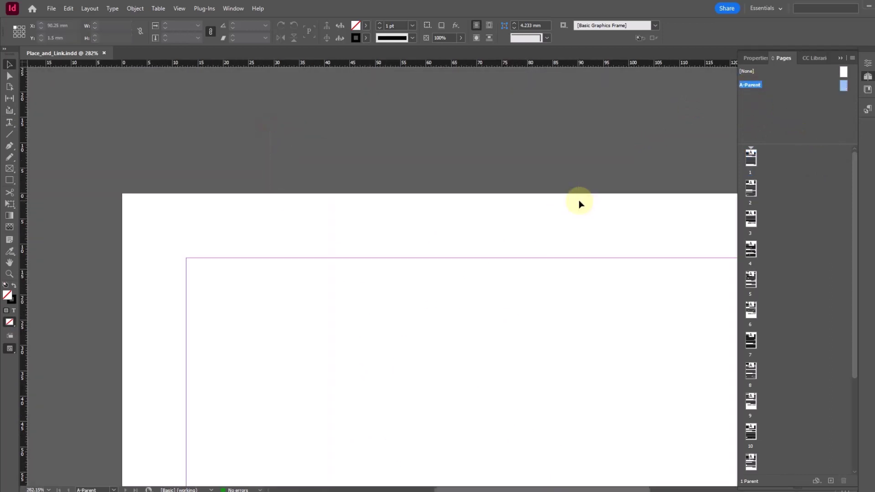
Draw a rectangle about 18.3 × 12.7 mm in the parent page's top margin and align it with the left margin guide.
left_click(9, 123)
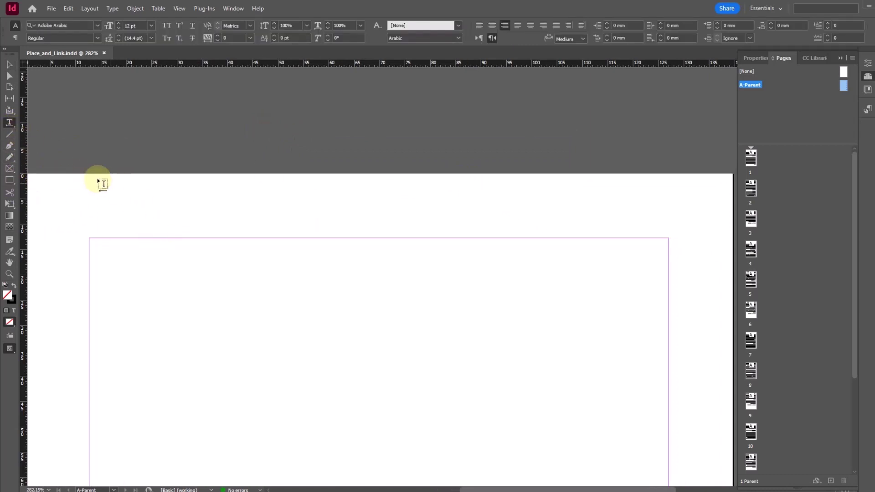
left_click(10, 181)
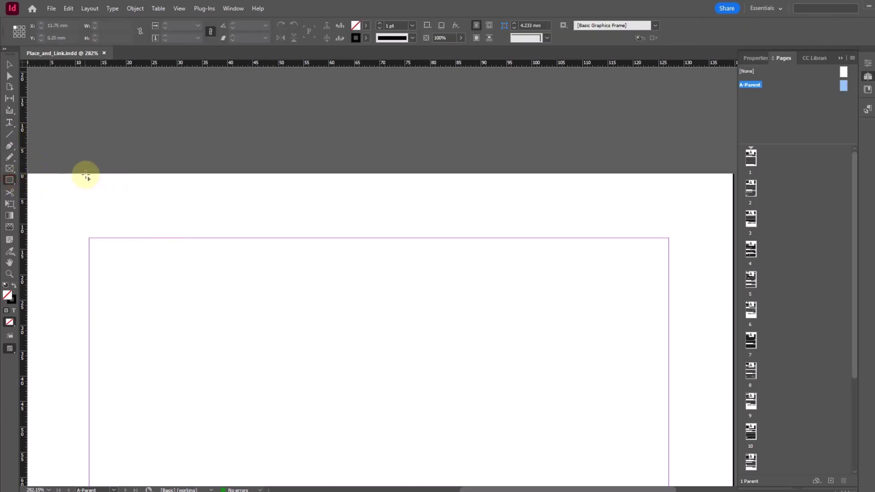
left_click_drag(88, 173, 180, 238)
left_click(6, 67)
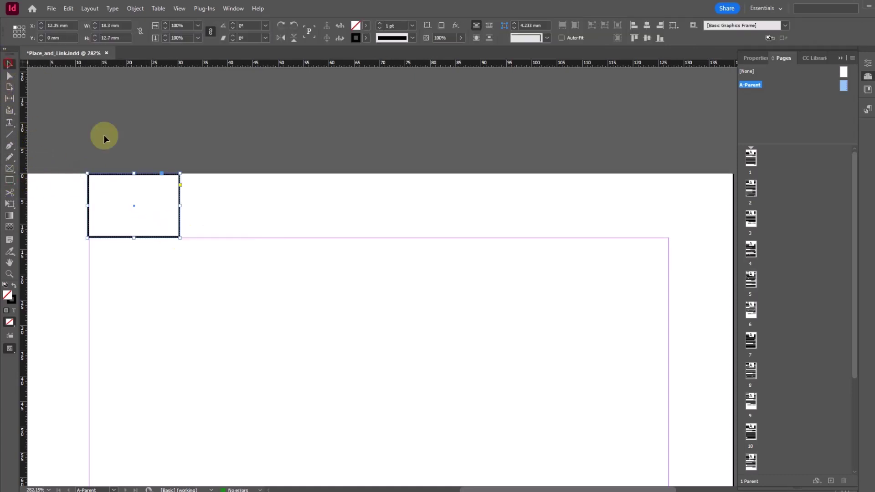
left_click_drag(180, 196, 182, 195)
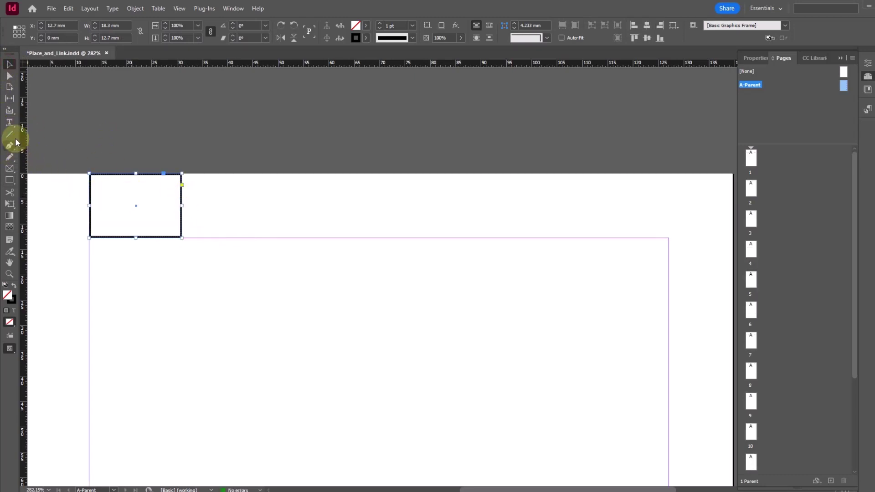
Turn the rectangle into a text frame and set its text to centred Arial Black at 18 pt.
left_click(9, 123)
left_click(163, 208)
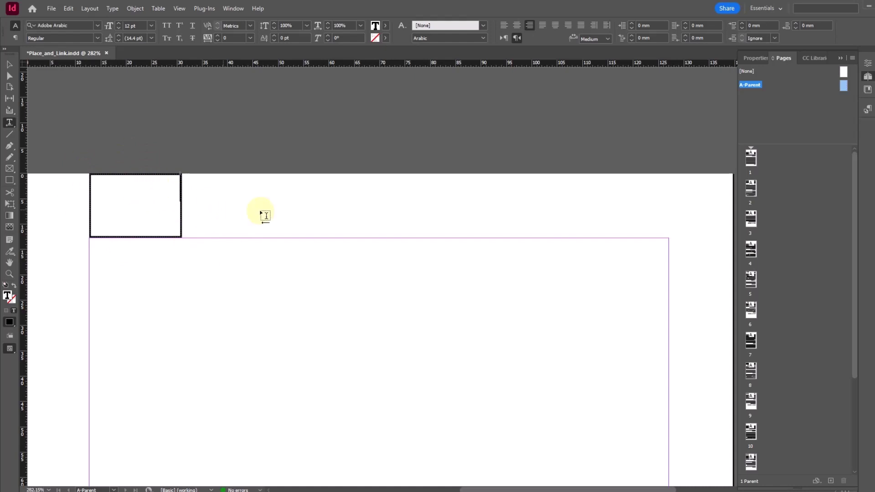
left_click(517, 26)
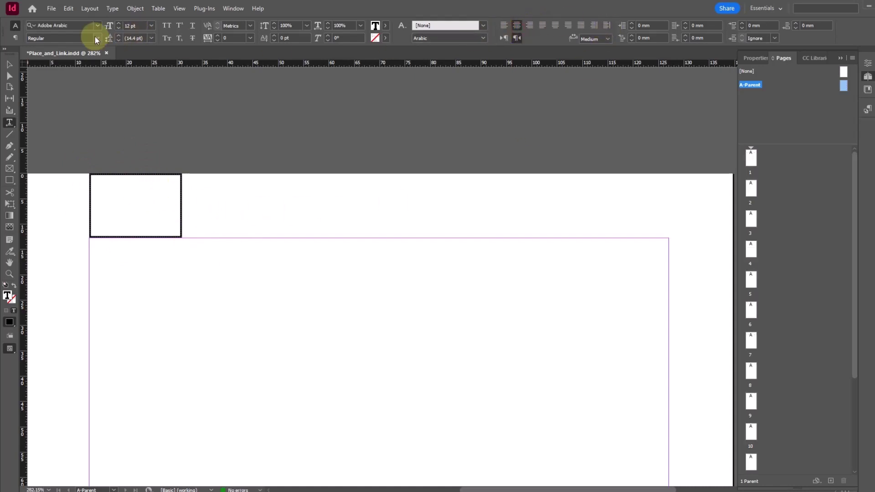
left_click(64, 25)
type("arial")
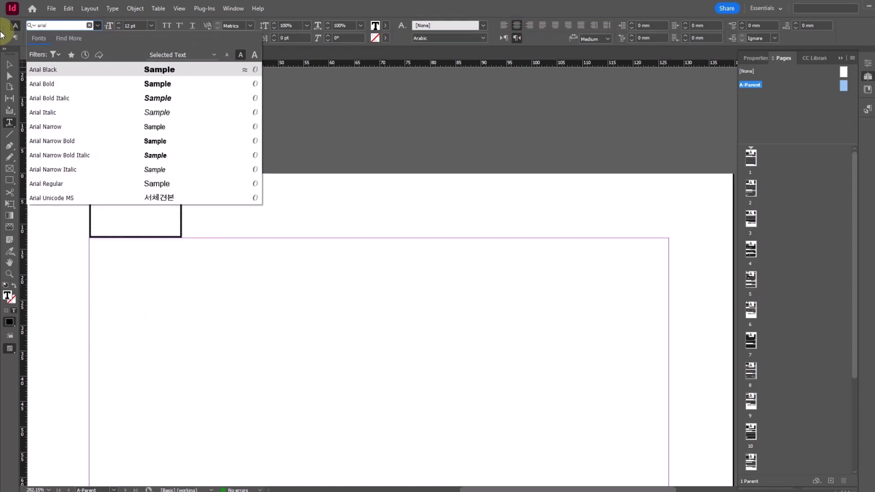
key("Return")
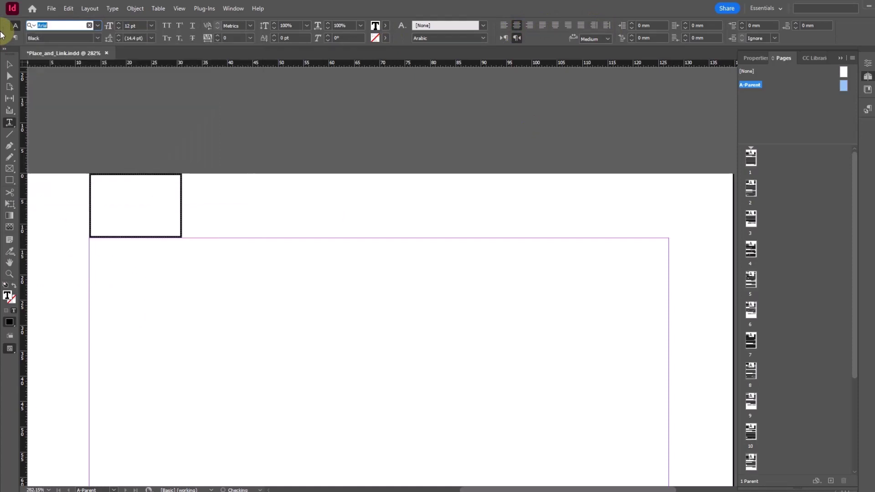
left_click(150, 26)
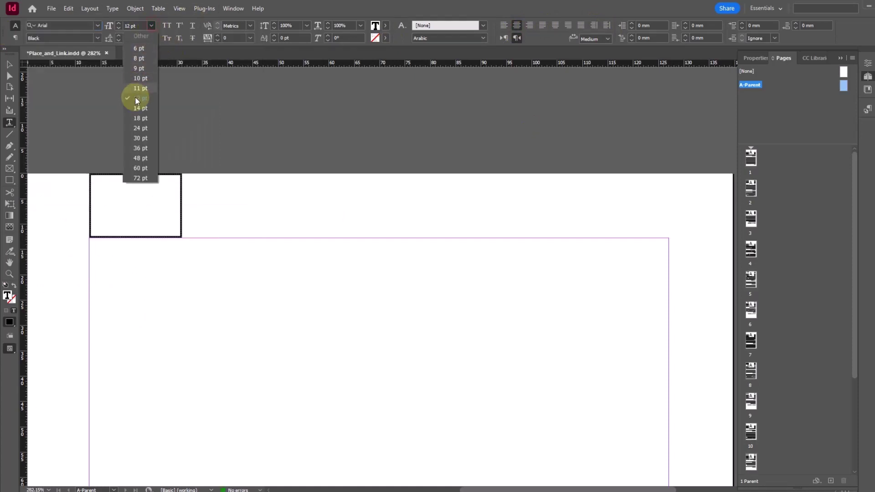
left_click(142, 128)
Set the small text frame's first baseline offset to Fixed in Text Frame Options, with preview enabled.
left_click(9, 64)
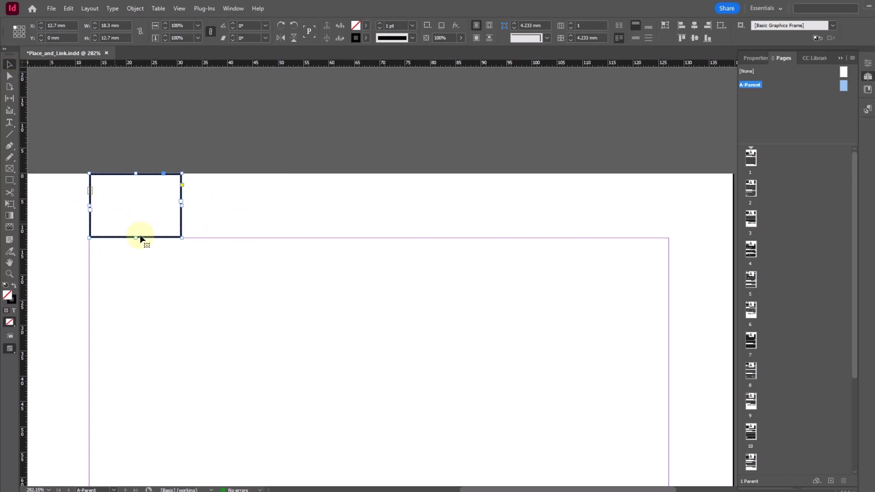
key("ctrl+b")
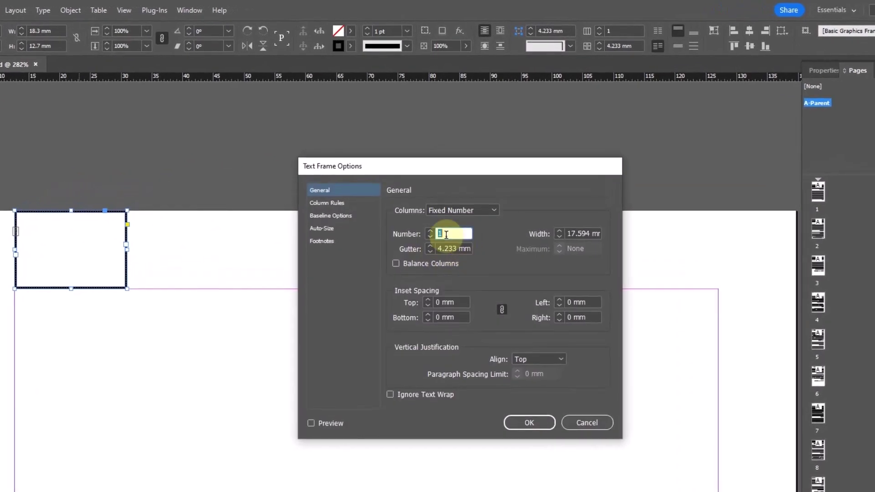
left_click(343, 216)
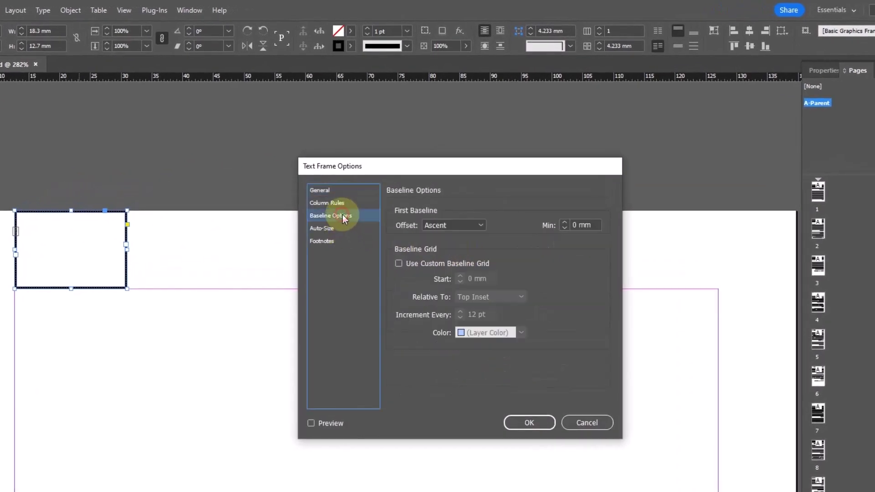
left_click(469, 226)
left_click(467, 285)
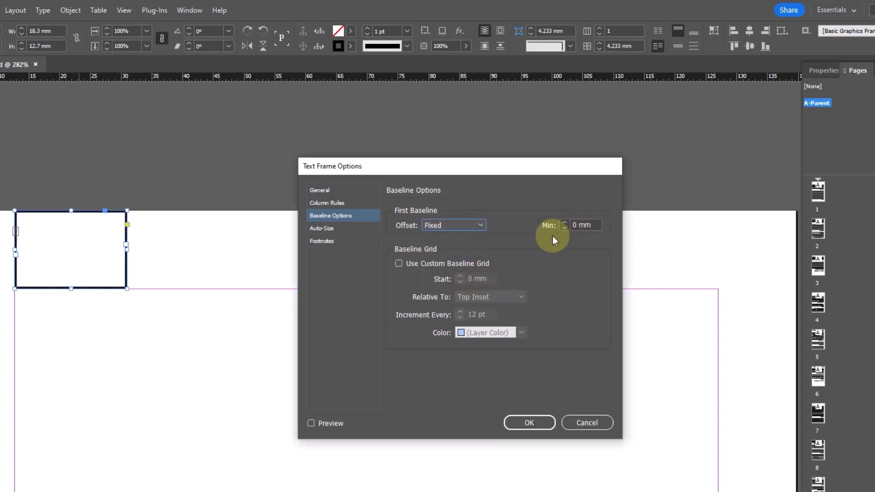
left_click(341, 423)
left_click(537, 423)
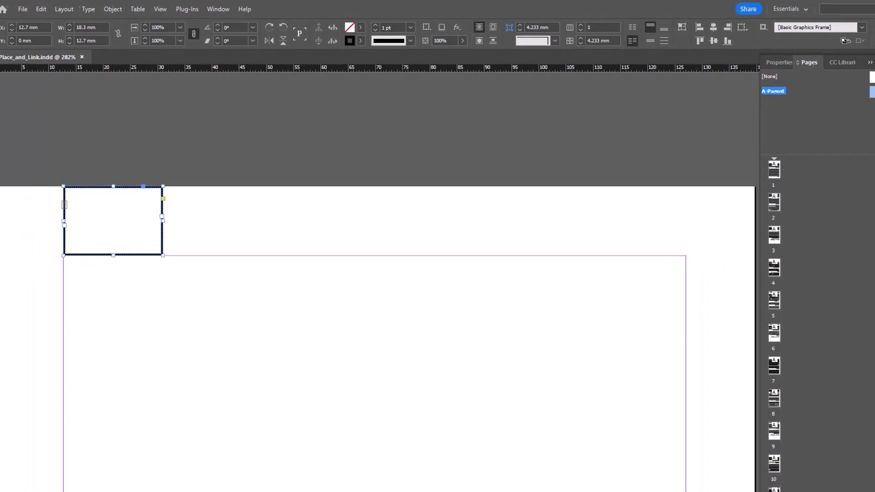
Insert a current page number marker into the small text frame in the top margin.
double_click(133, 220)
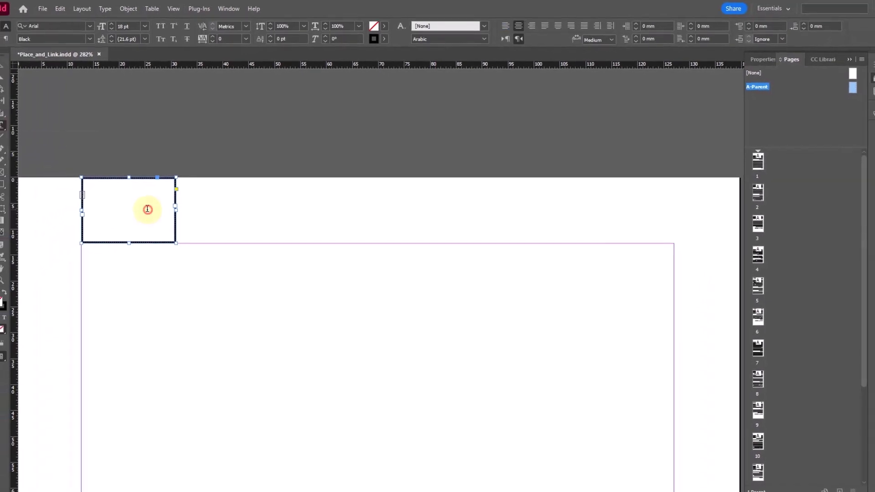
left_click(152, 207)
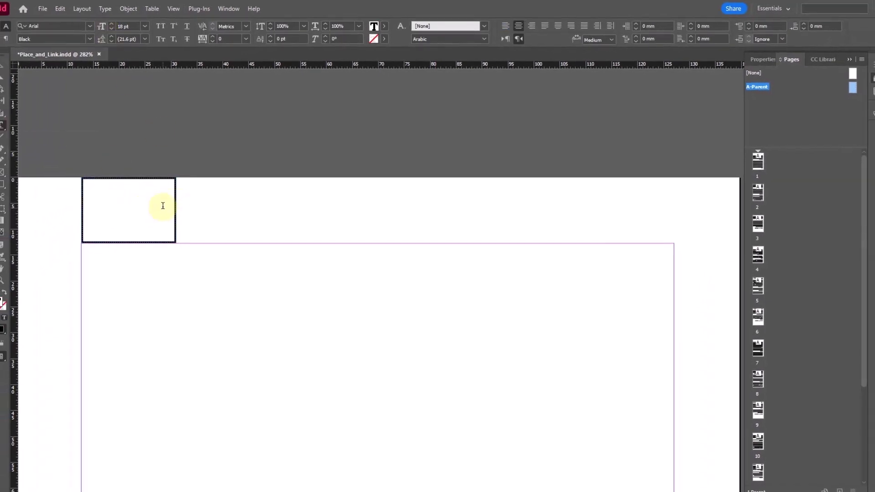
left_click(105, 8)
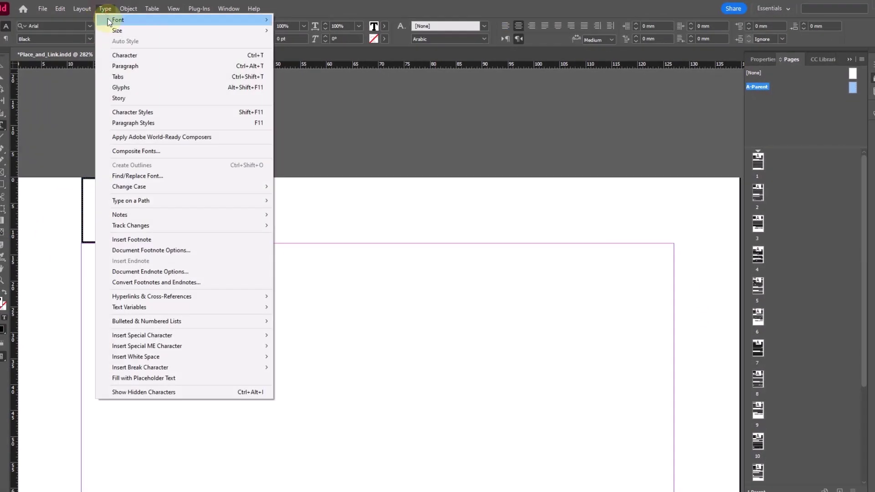
mouse_move(166, 336)
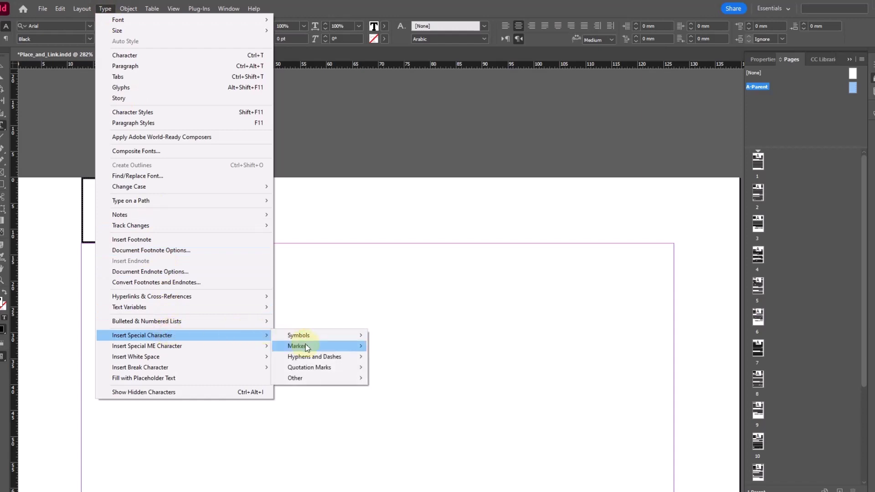
mouse_move(307, 346)
left_click(395, 351)
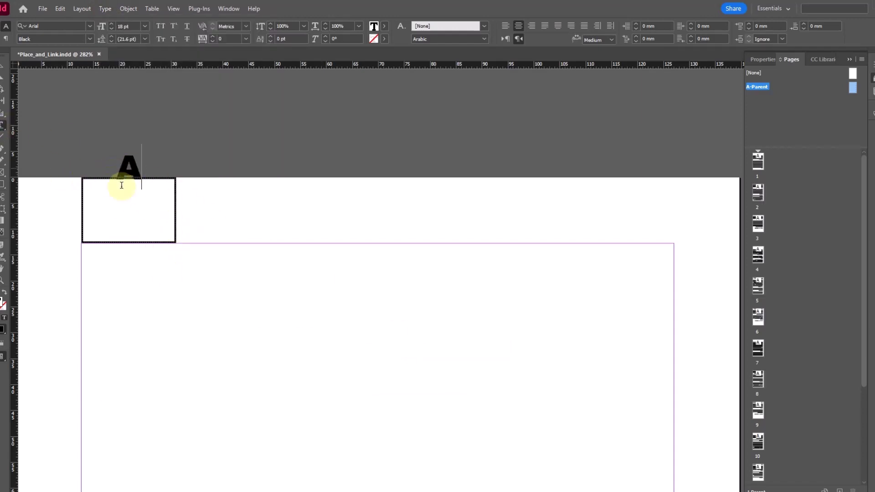
Increase the frame's minimum first baseline offset so that the page number marker sits vertically centred in the box.
left_click(3, 67)
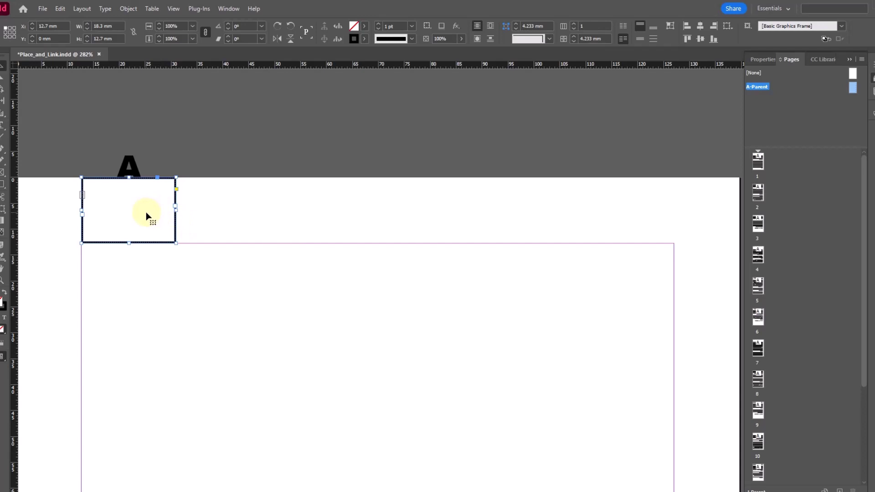
key("ctrl+b")
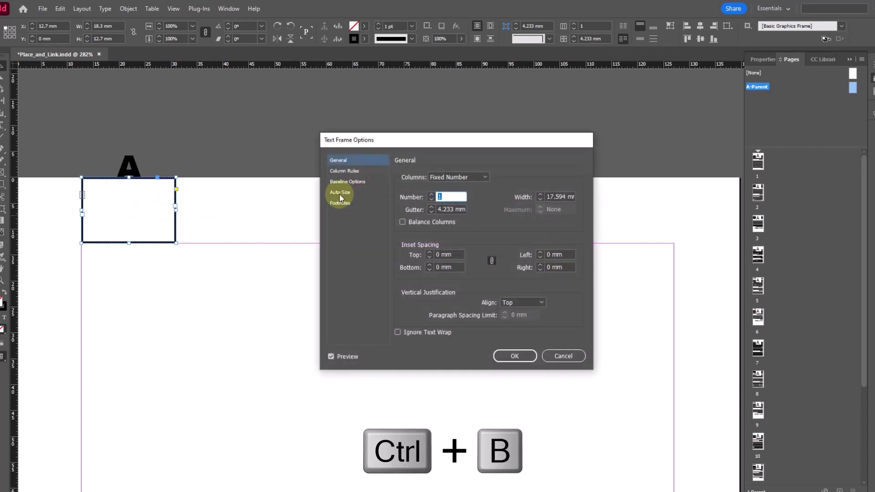
left_click(349, 181)
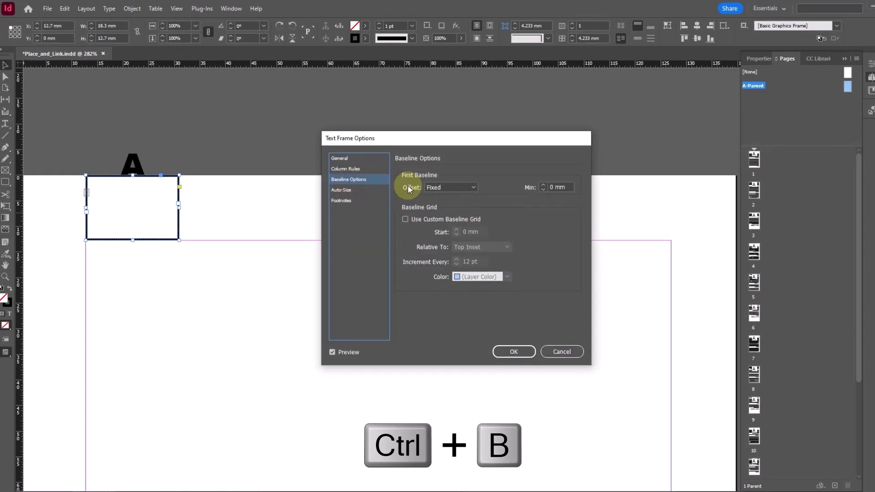
left_click(543, 186)
left_click(543, 186)
left_click(542, 186)
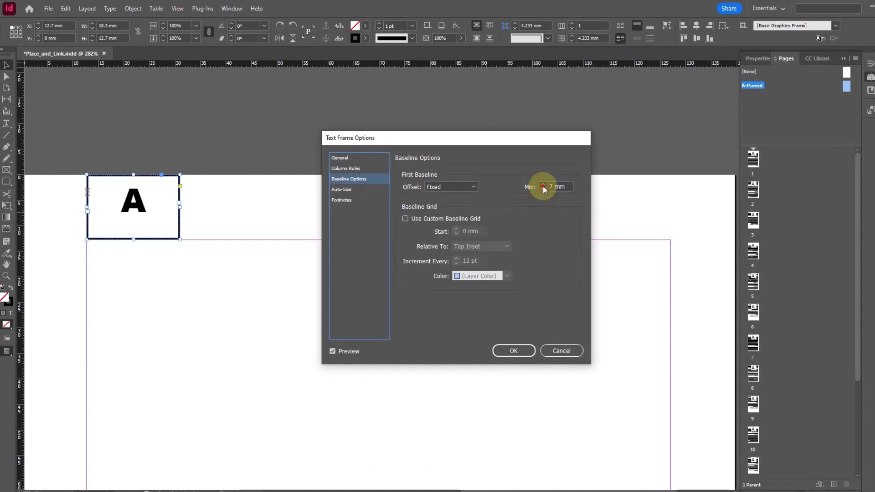
left_click(542, 186)
left_click(520, 351)
left_click(214, 157)
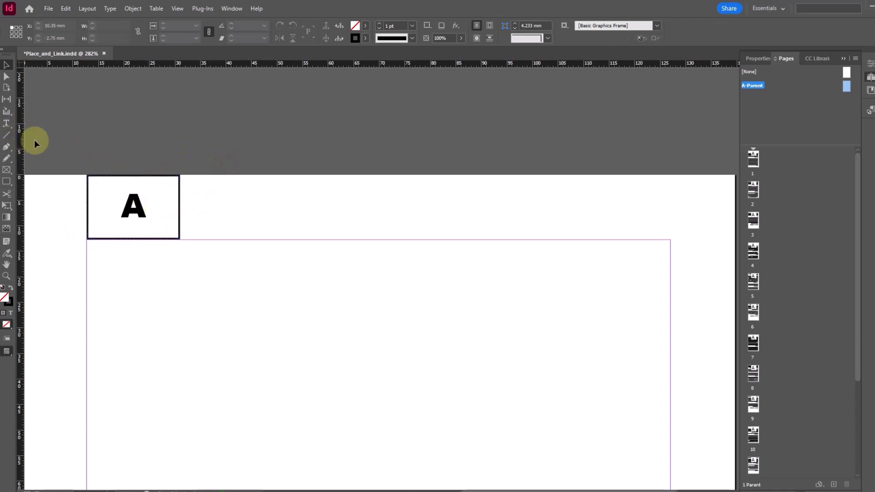
Add a text frame about 94 × 13 mm beside the page number box in the top margin, reading "یہ کتاب کا نام ہے".
left_click(6, 123)
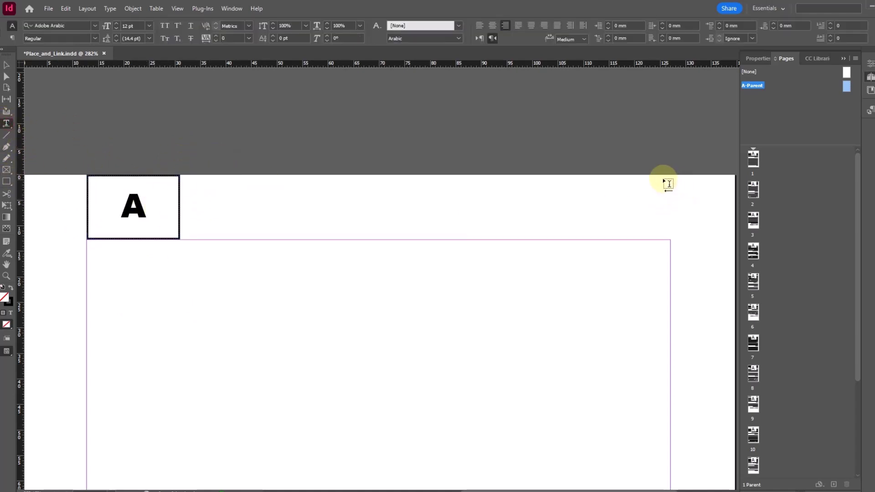
left_click_drag(674, 177, 183, 240)
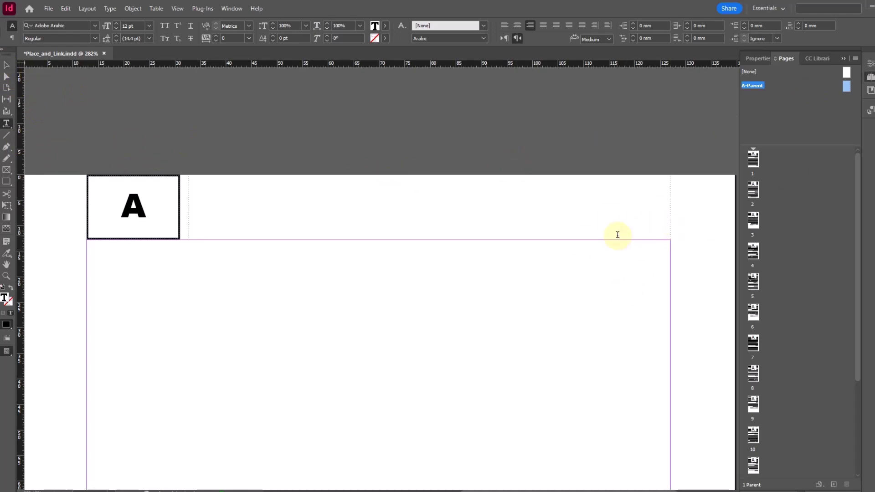
type("يوه")
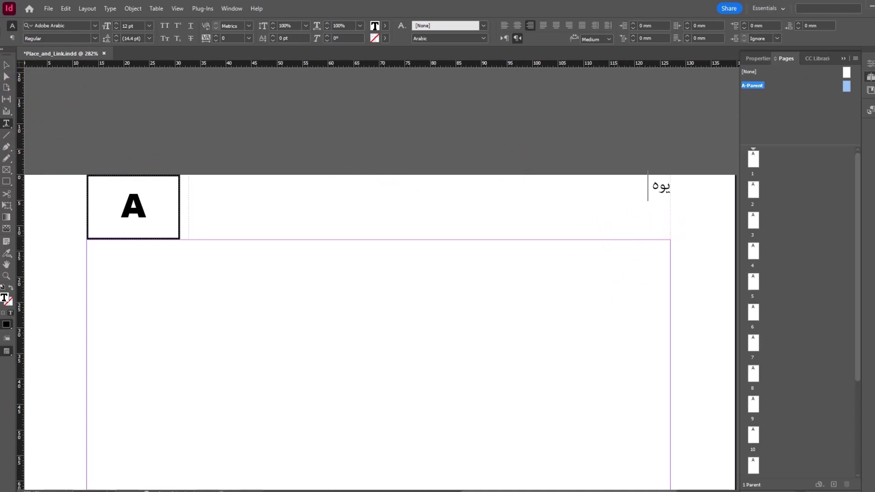
type("وه")
type(" کتاب کا ن")
type("ام")
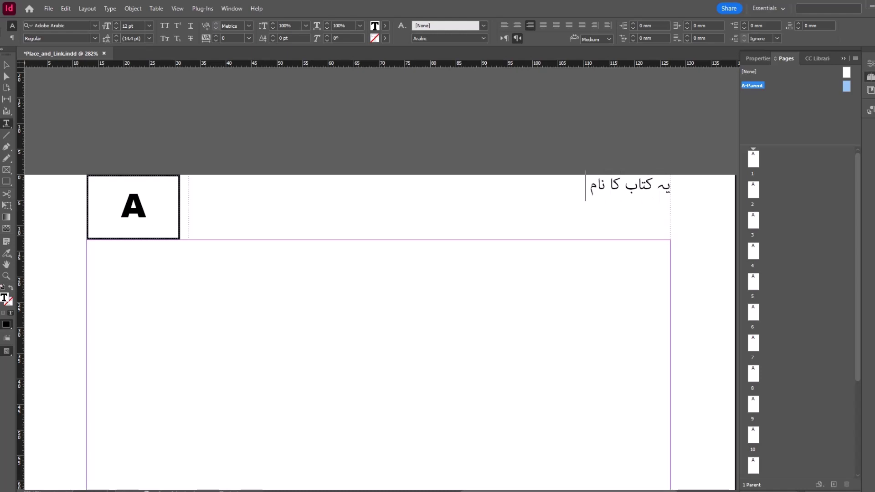
type(" ہے")
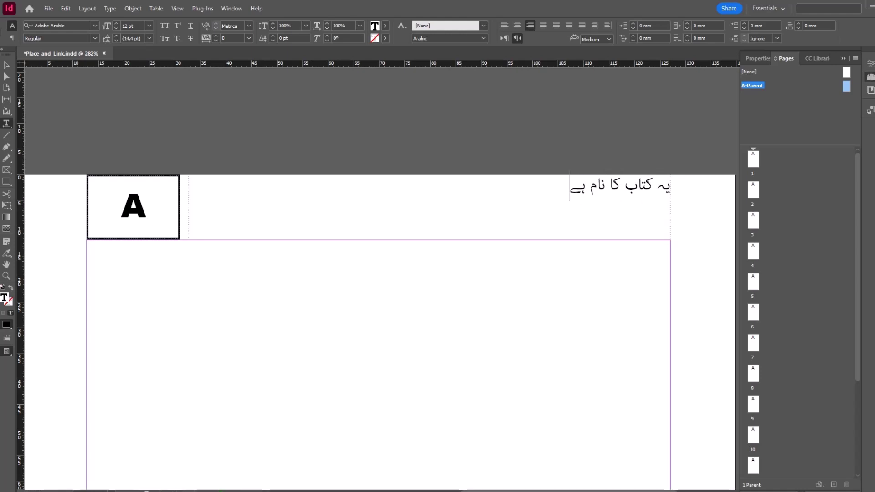
Set the book title text in the header to Jameel Noori Nastaleeq at 18 pt.
triple_click(558, 226)
key("super+space")
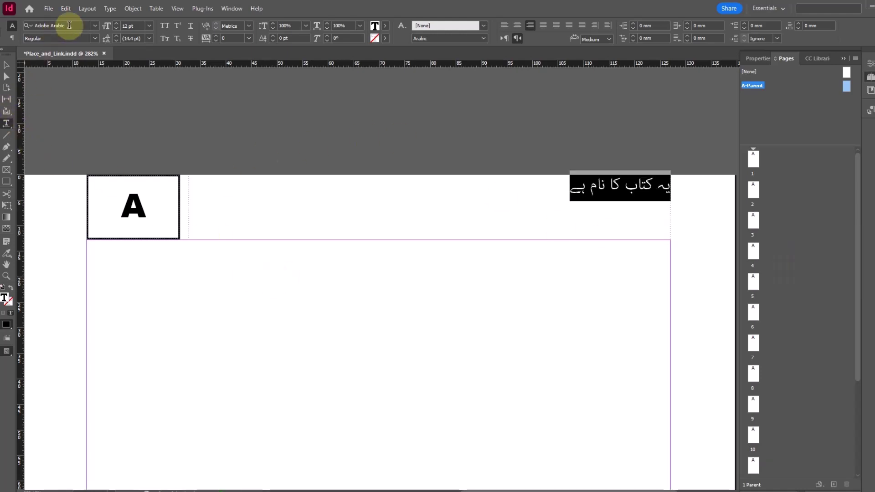
left_click(64, 25)
type("jamee")
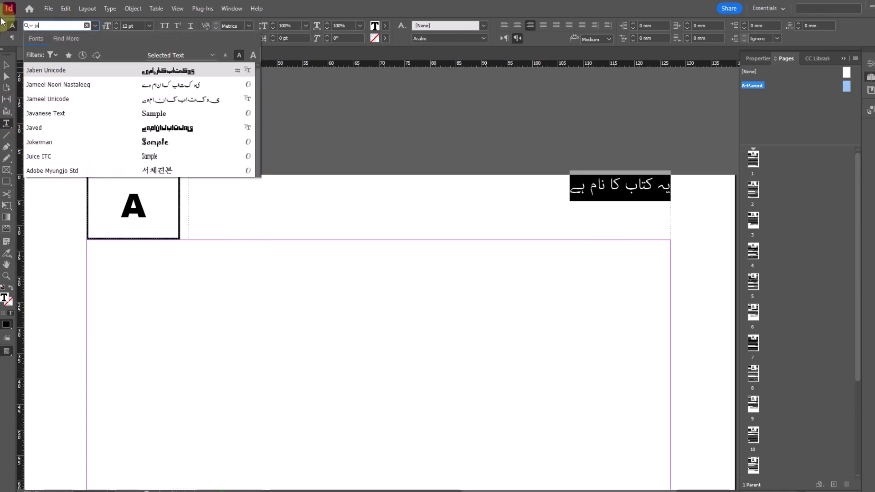
left_click(108, 71)
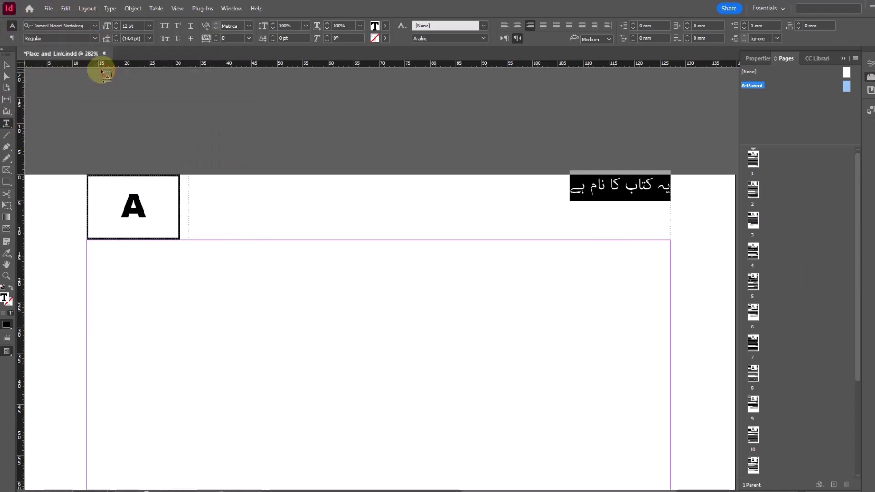
left_click(150, 25)
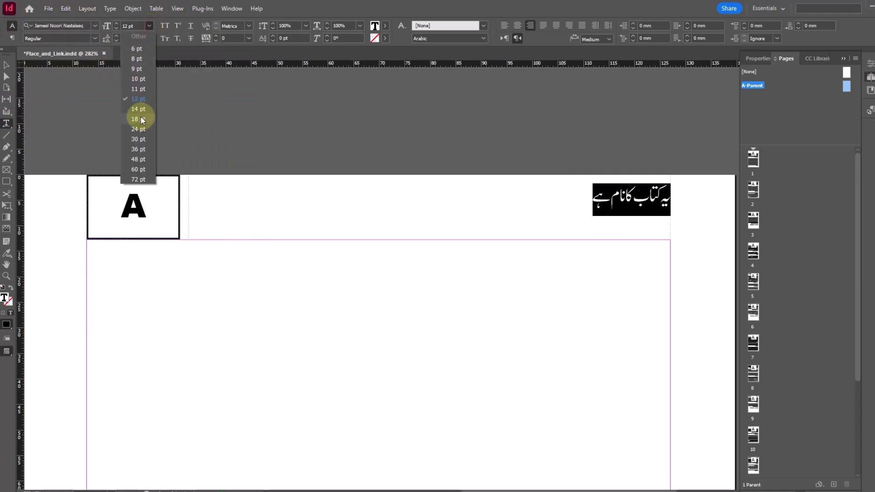
left_click(138, 119)
left_click(5, 69)
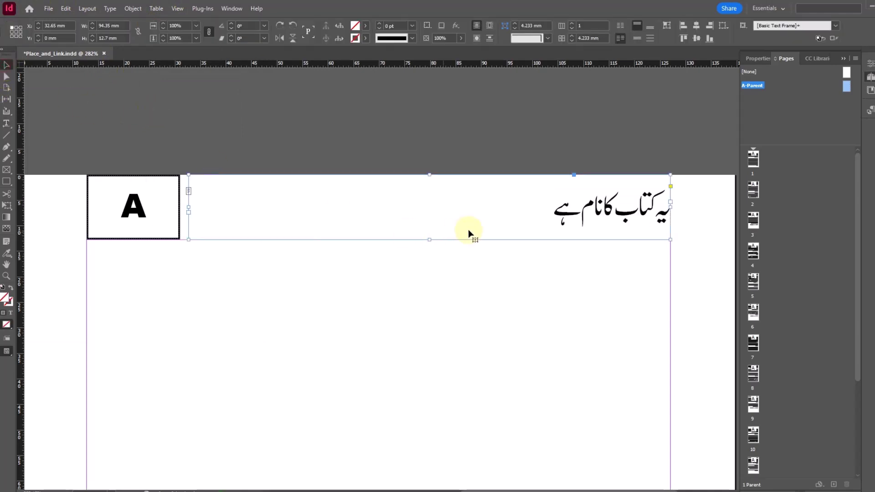
left_click(494, 137)
Create a paragraph style named "book name" from the formatting of the header's book title.
left_click(6, 123)
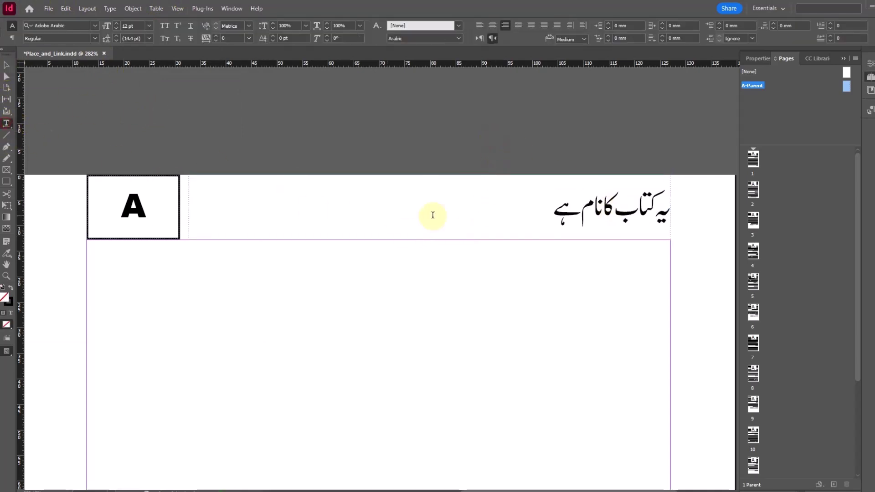
left_click_drag(563, 214, 691, 199)
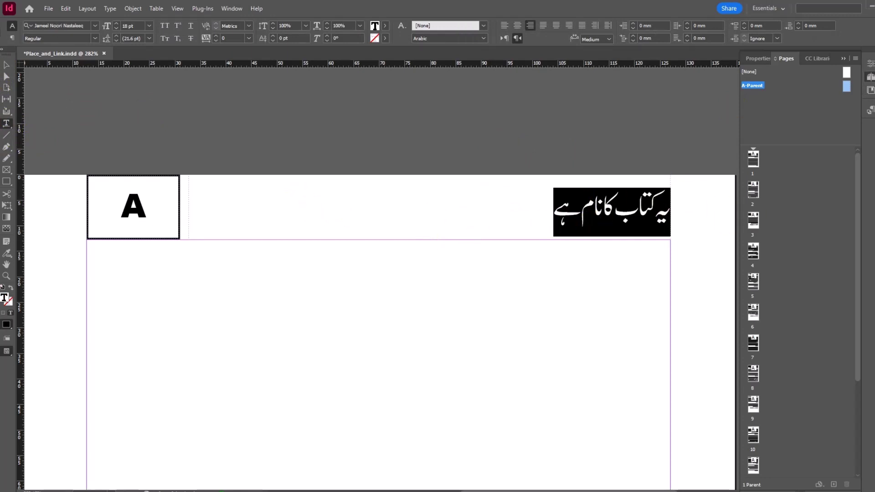
key("F11")
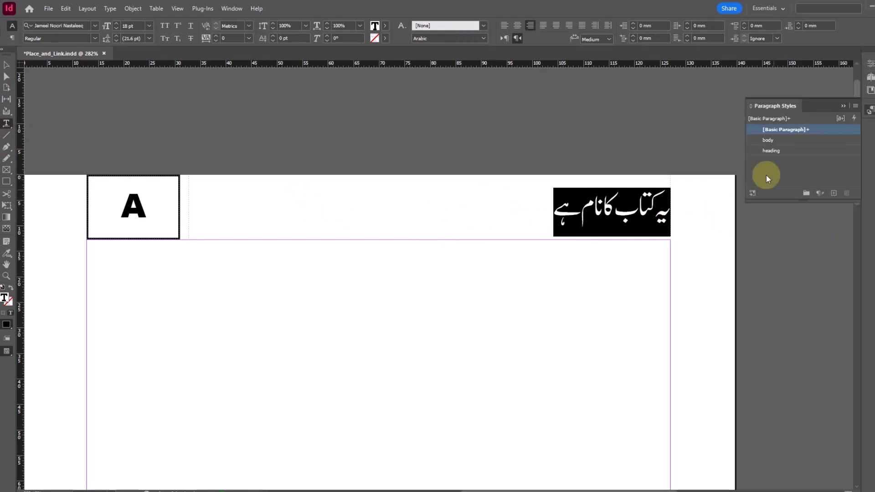
left_click(834, 194, "alt")
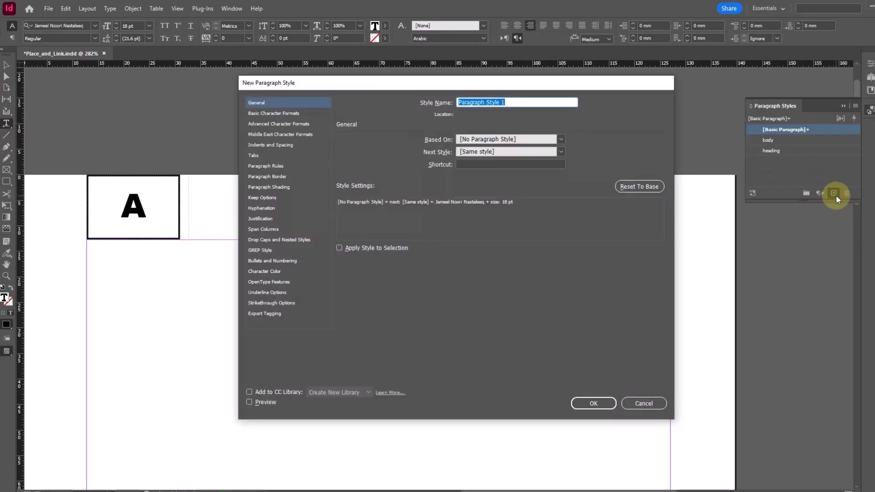
type("book name")
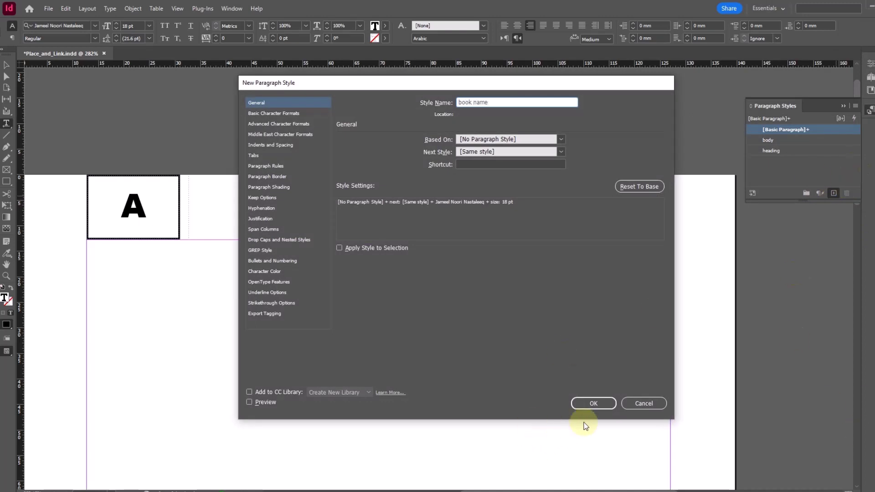
left_click(592, 403)
left_click(6, 65)
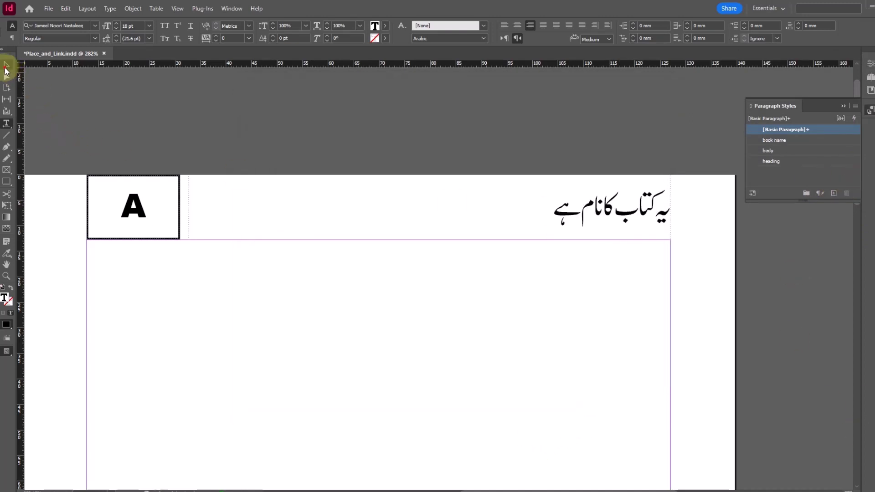
left_click(572, 150)
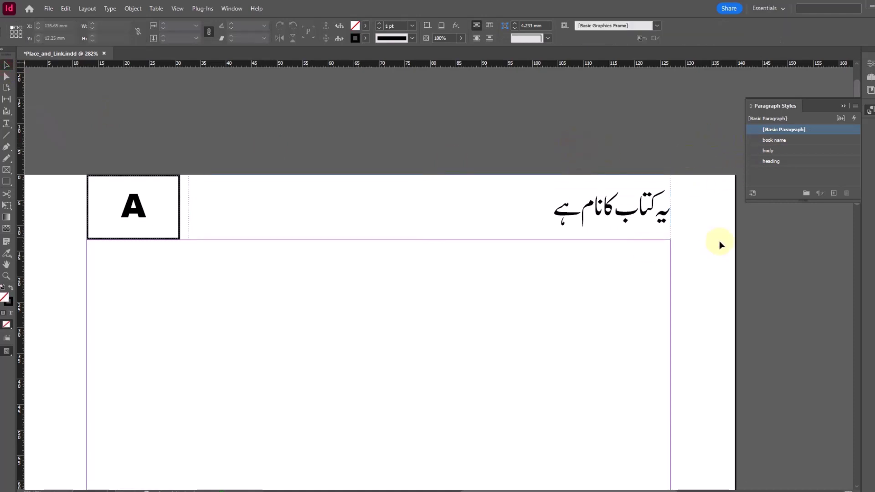
Examine the page number and book title header on document pages 3 to 5.
left_click(871, 77)
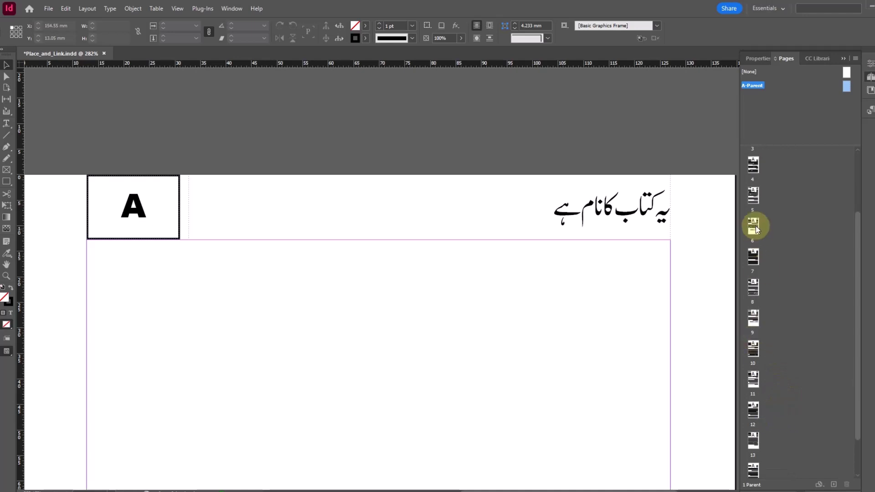
left_click(528, 234, "ctrl+alt")
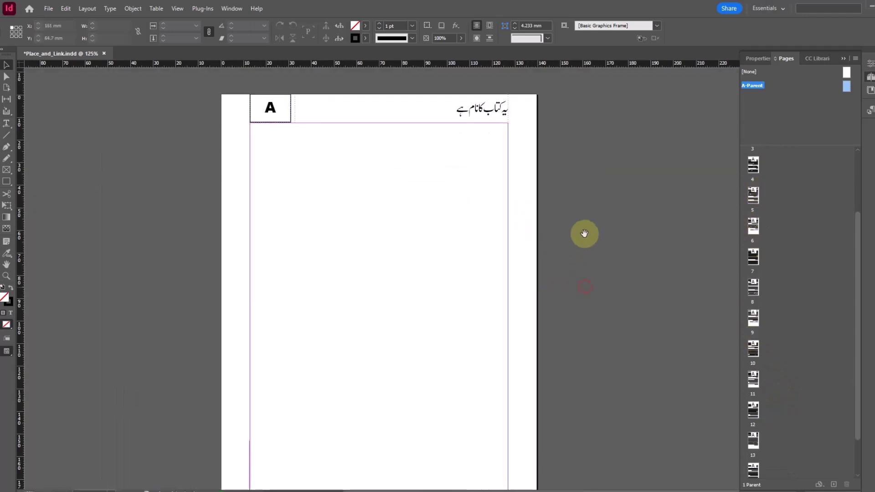
double_click(755, 167)
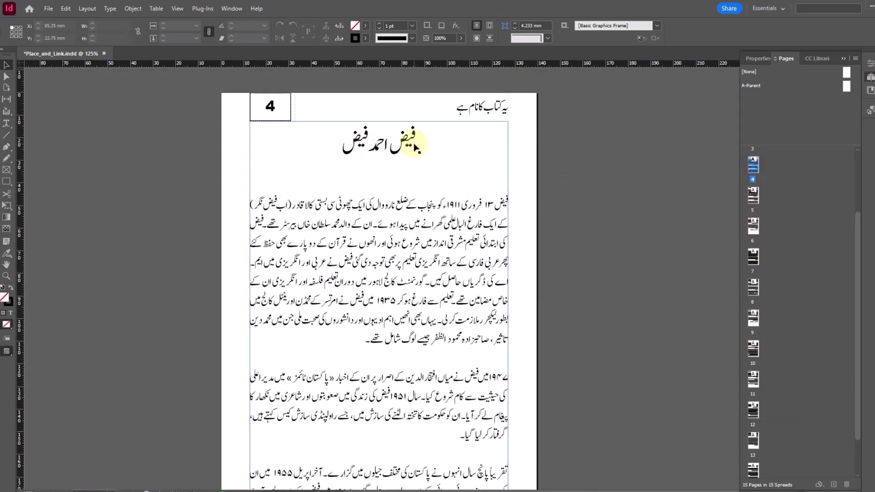
scroll(559, 200, "down", 1)
scroll(560, 200, "down", 15)
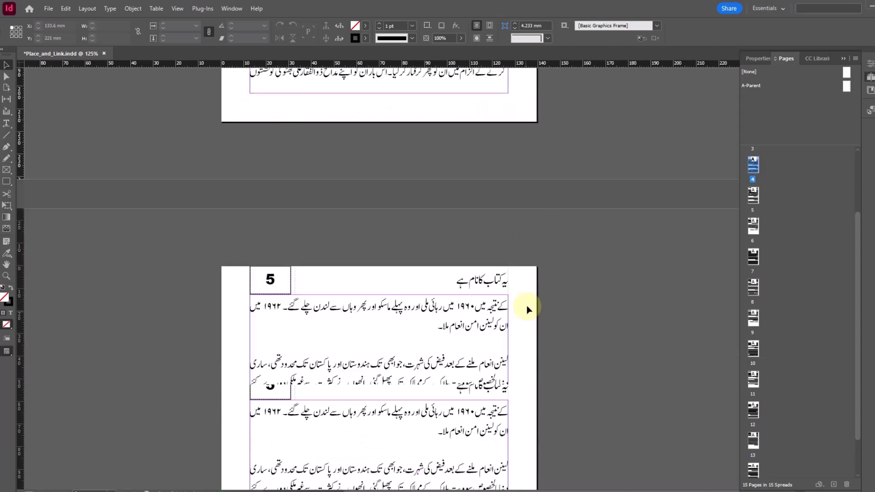
scroll(557, 285, "up", 9)
scroll(373, 226, "down", 8)
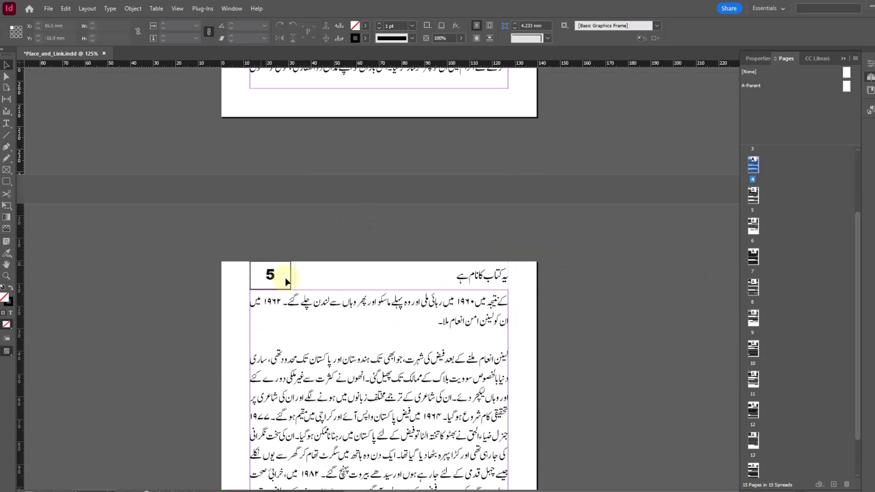
scroll(494, 267, "up", 15)
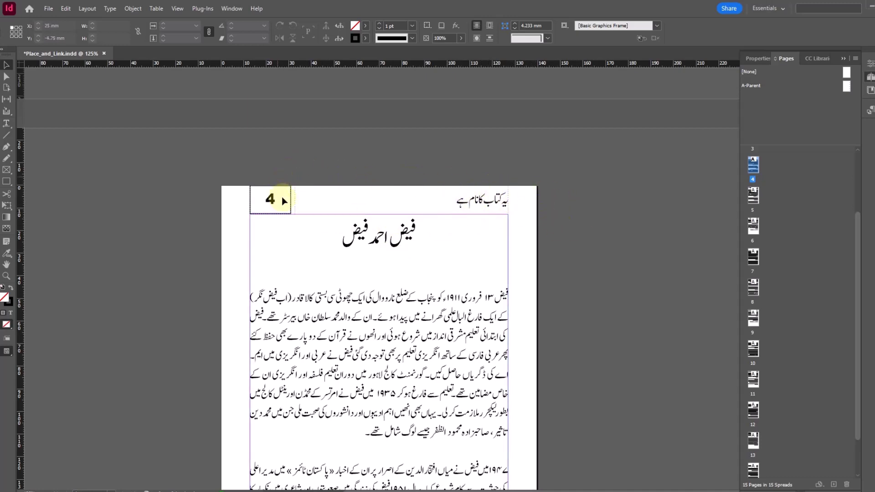
scroll(582, 212, "up", 8)
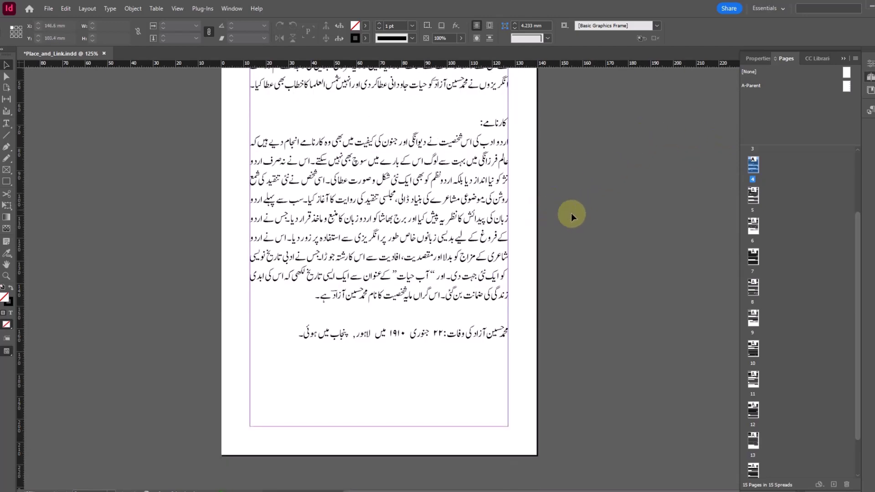
scroll(571, 212, "up", 8)
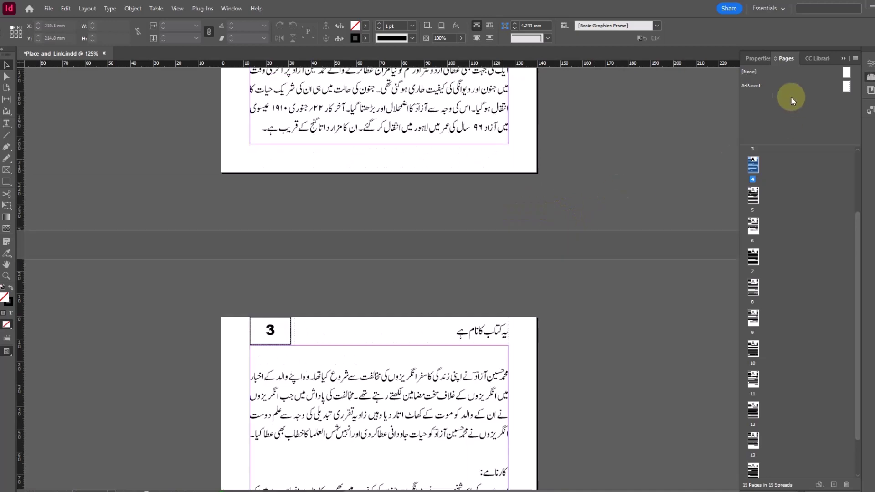
Create a new one-page parent with prefix B, based on no existing parent and in Letter - Half size.
double_click(751, 85)
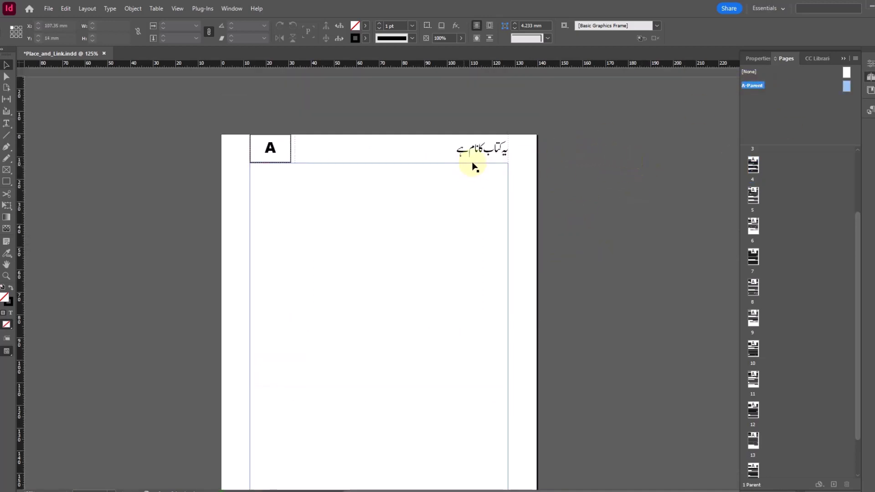
left_click(771, 114)
right_click(758, 117)
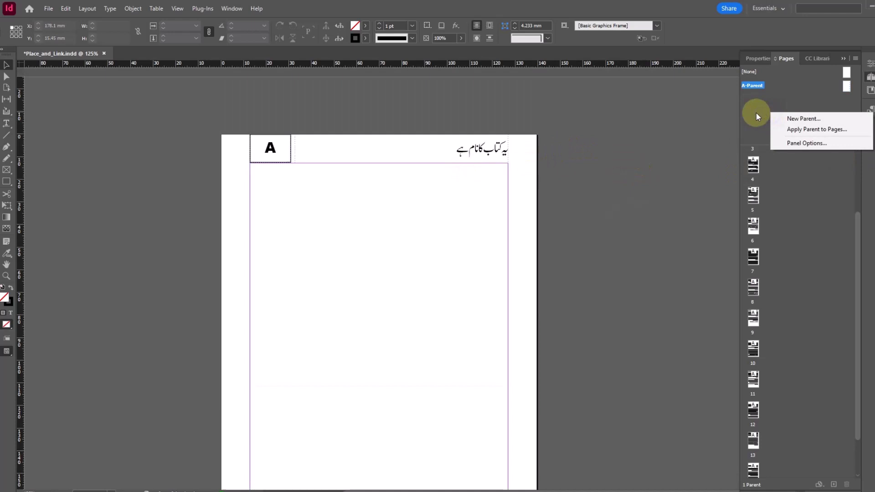
left_click(803, 120)
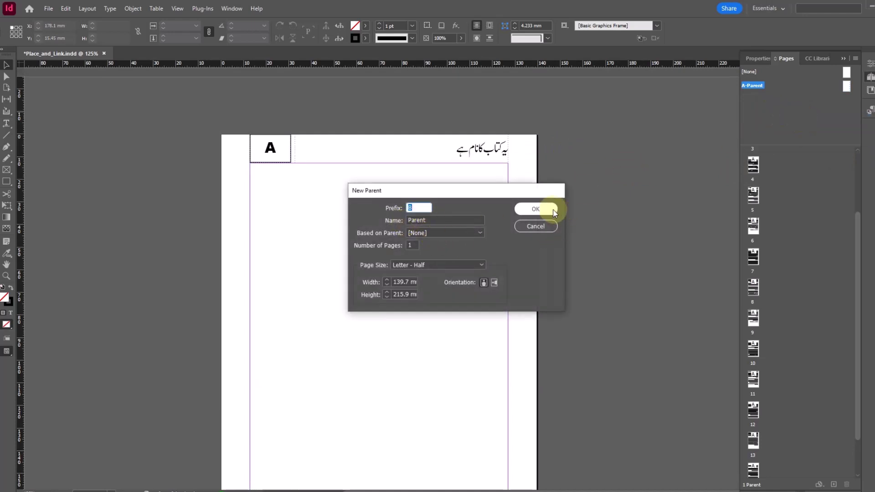
left_click(423, 207)
left_click(540, 209)
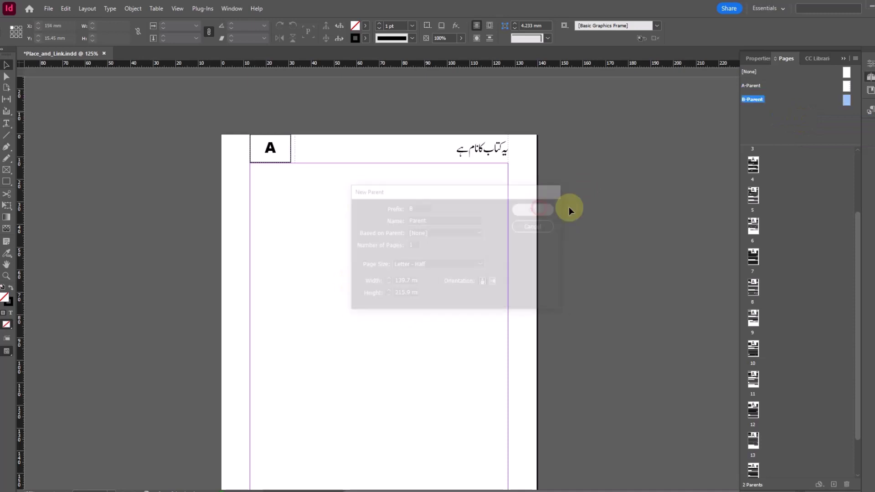
Copy the page number frame from A-Parent and paste it in place on B-Parent.
double_click(747, 86)
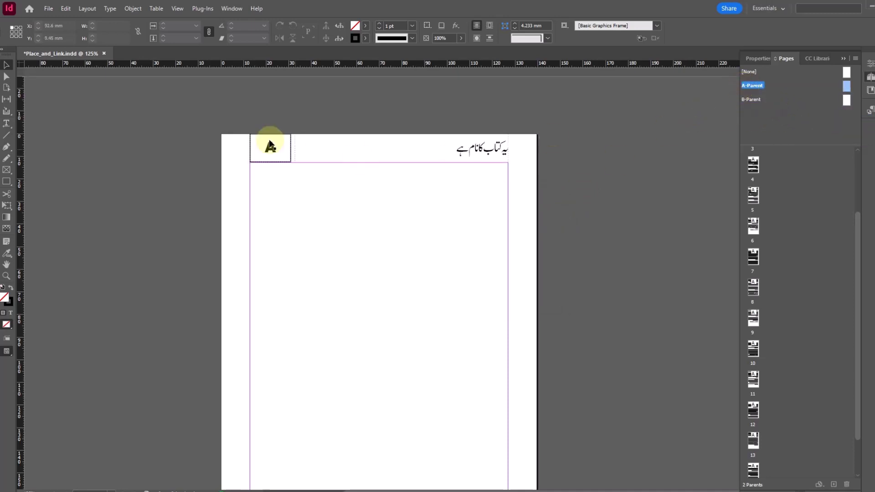
left_click(278, 147)
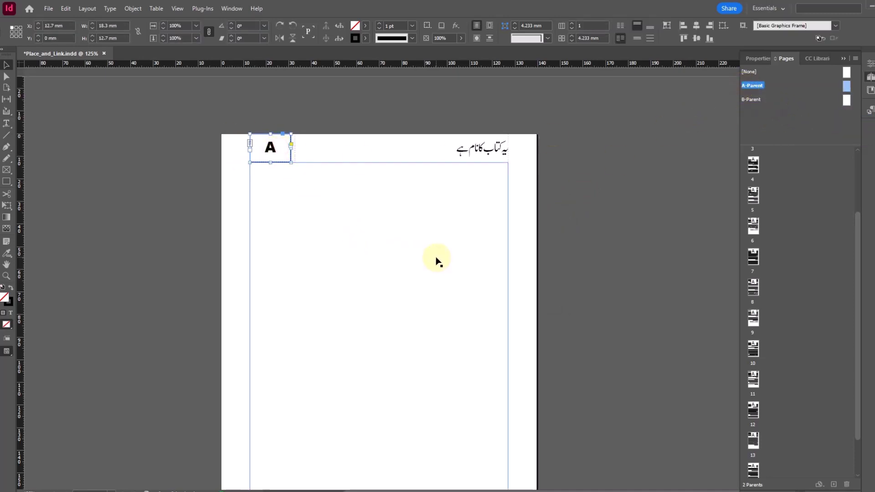
double_click(747, 99)
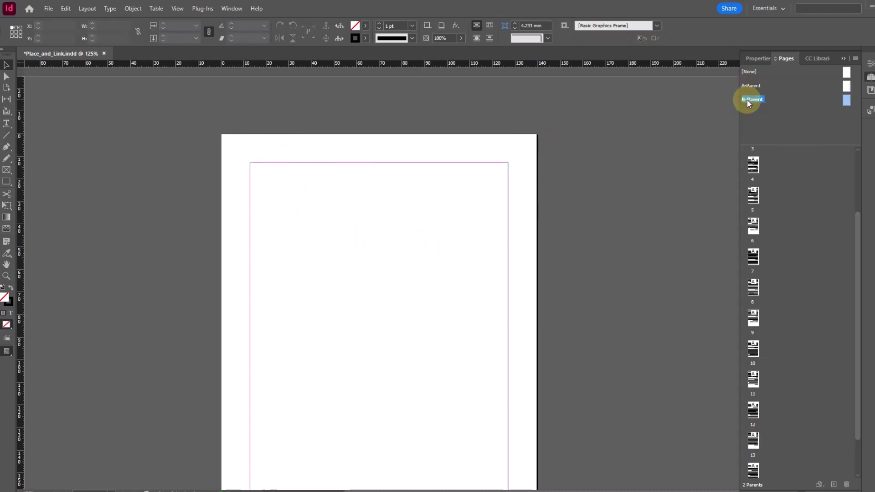
left_click(65, 8)
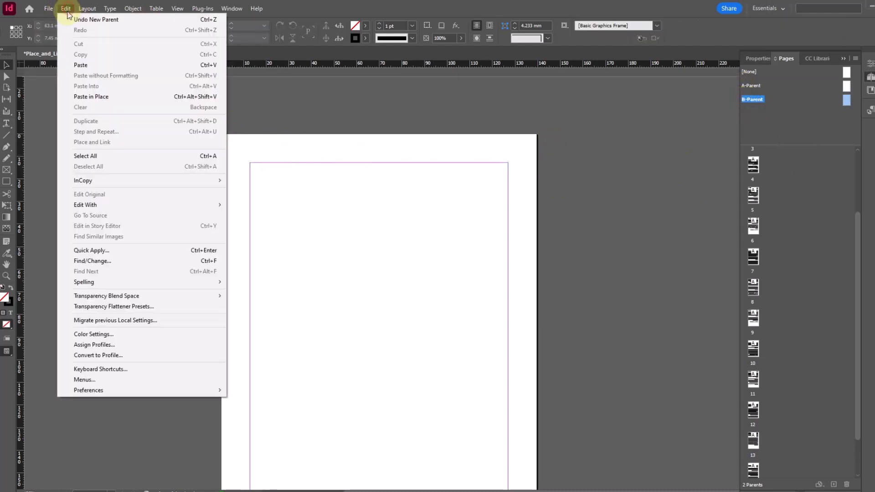
left_click(110, 97)
left_click(348, 114)
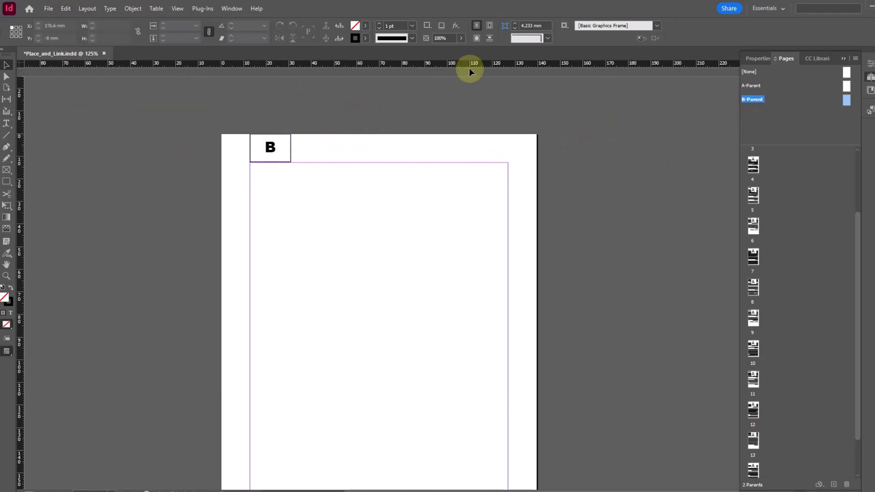
Draw a black-filled rectangle about 107.6 by 12.7 mm beside the page number on B-Parent, reaching the page's outer edge, and preview it.
left_click(6, 182)
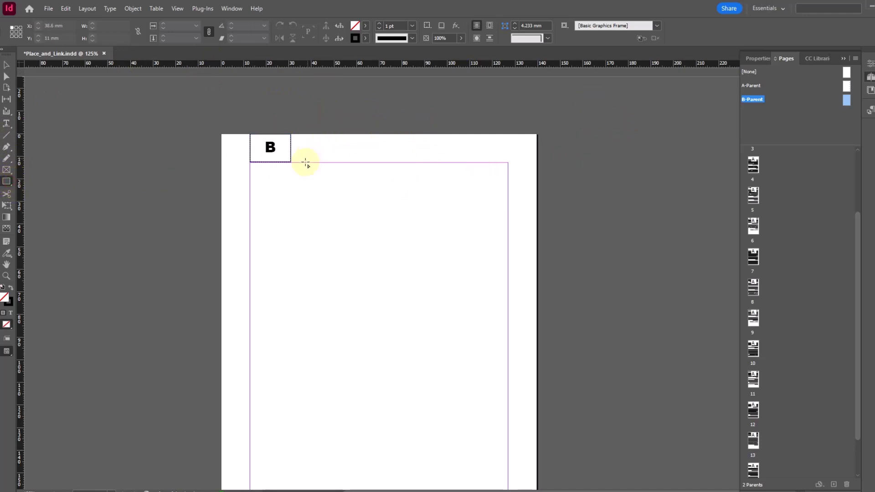
left_click_drag(295, 163, 537, 133)
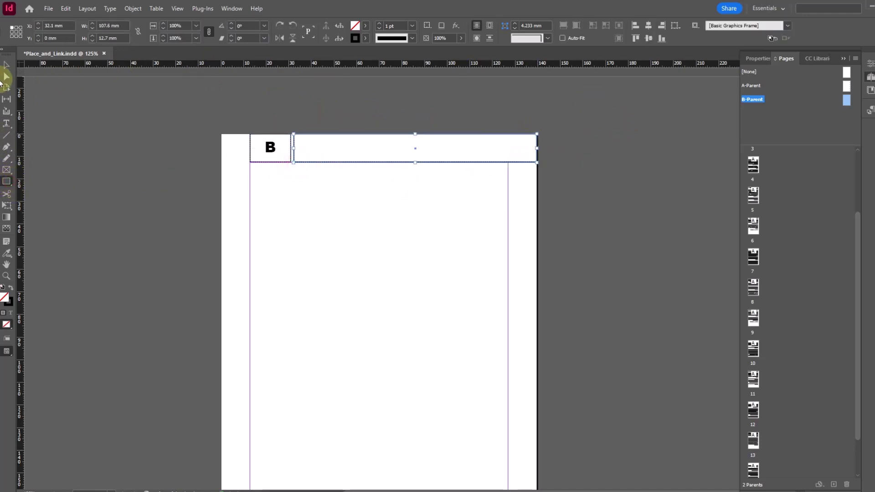
left_click(6, 65)
left_click(365, 26)
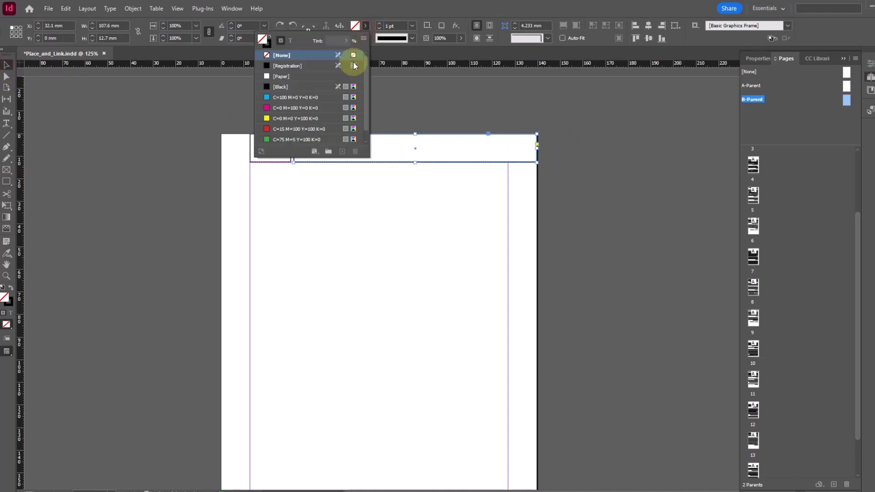
left_click(290, 87)
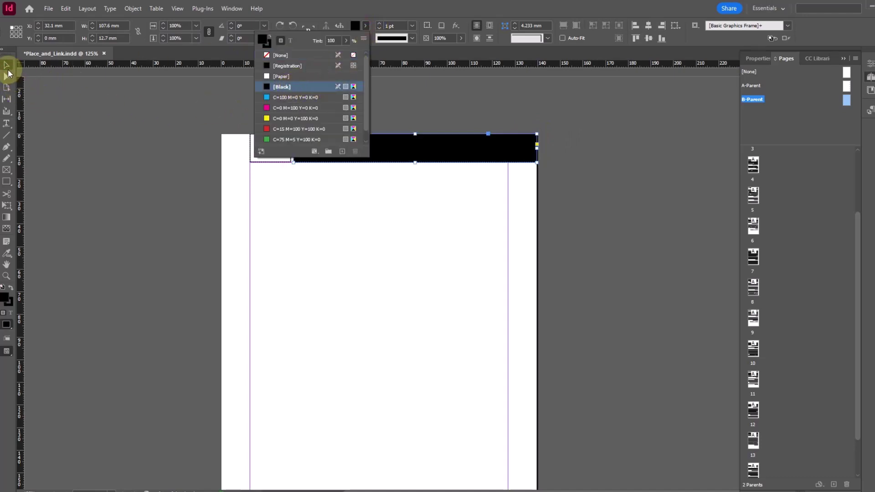
left_click(8, 67)
left_click(581, 185)
key("w")
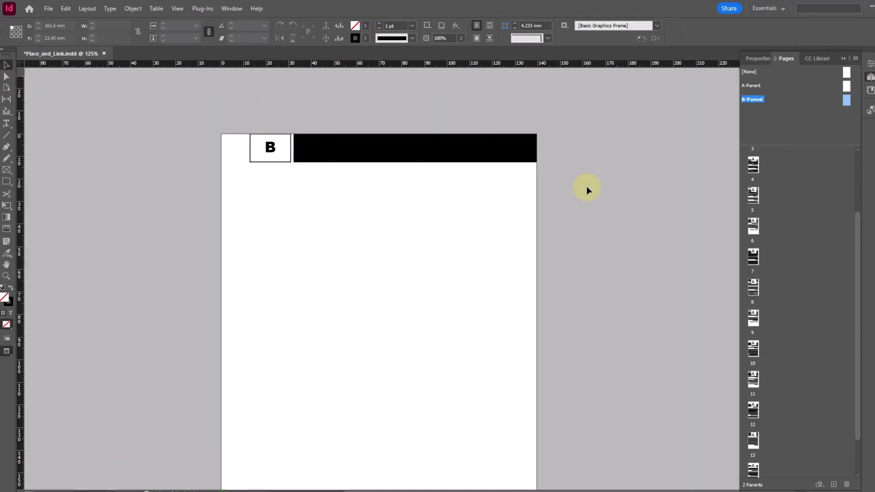
key("w")
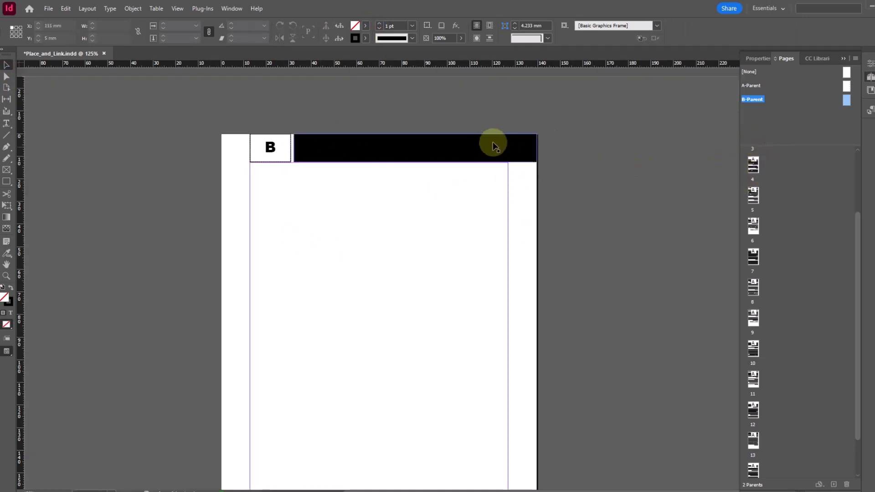
scroll(492, 140, "up", 1)
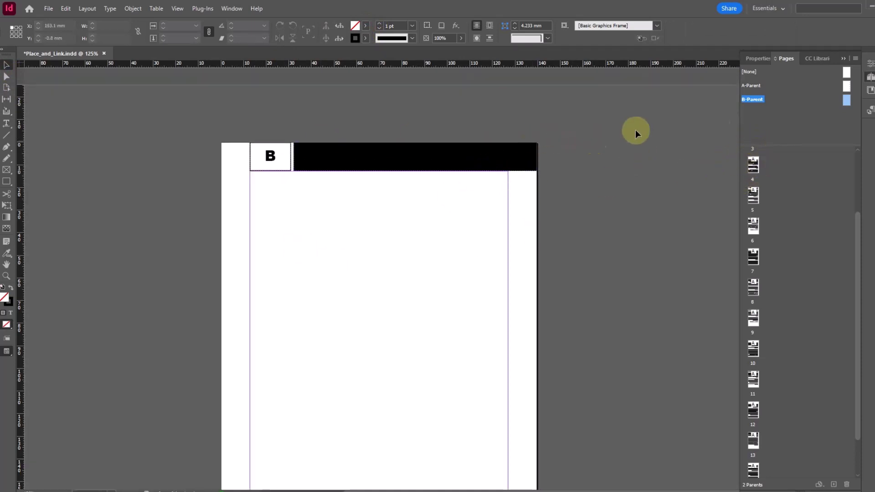
Load the book title text frame from A-Parent for placing with Place and Link.
double_click(752, 86)
left_click(482, 153)
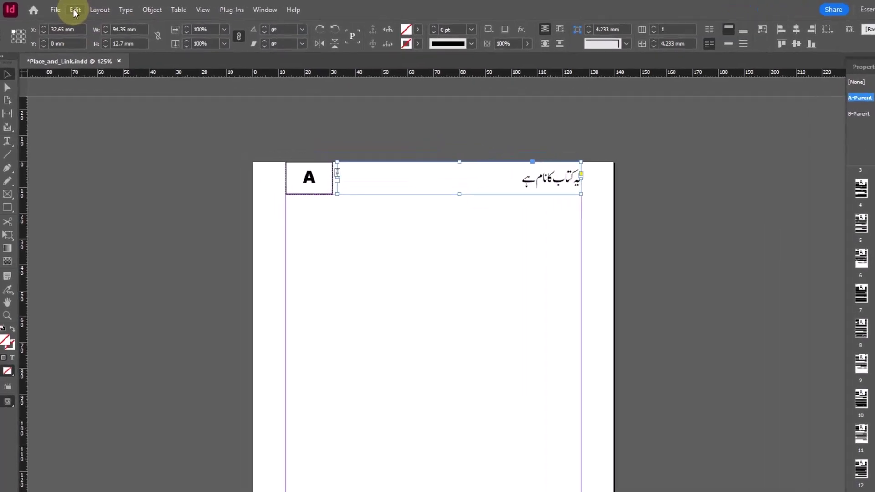
left_click(66, 8)
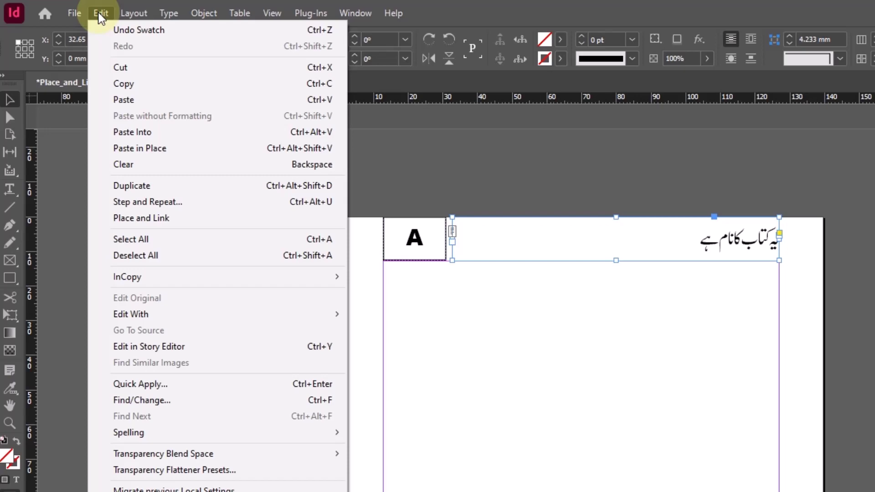
mouse_move(141, 14)
mouse_move(102, 14)
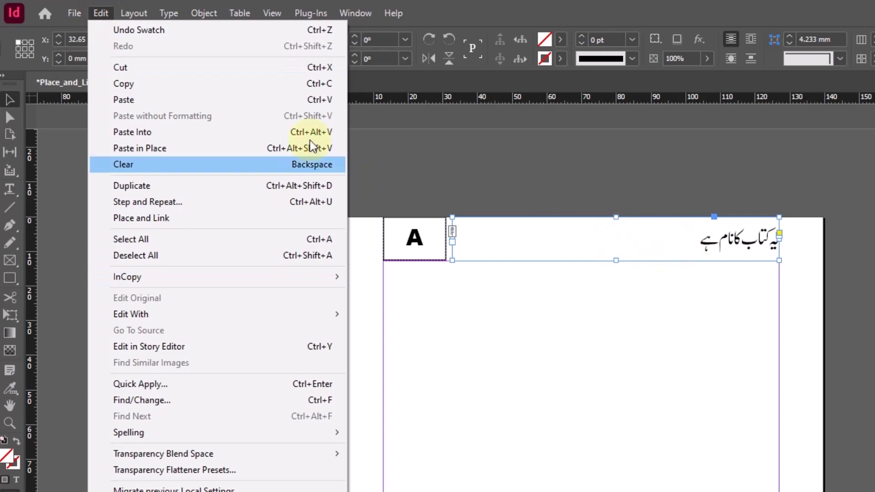
left_click(139, 218)
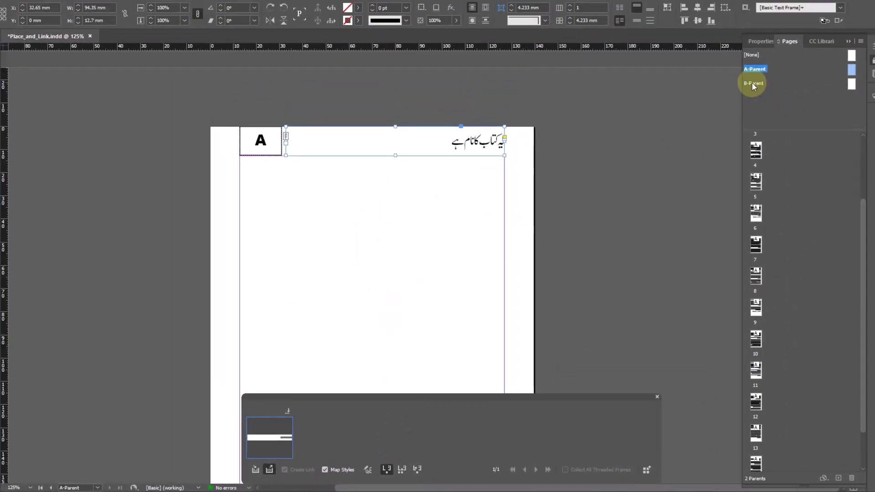
Place the linked book title on B-Parent as a frame about 93 by 12.5 mm below the black bar, aligned to the right margin.
double_click(752, 83)
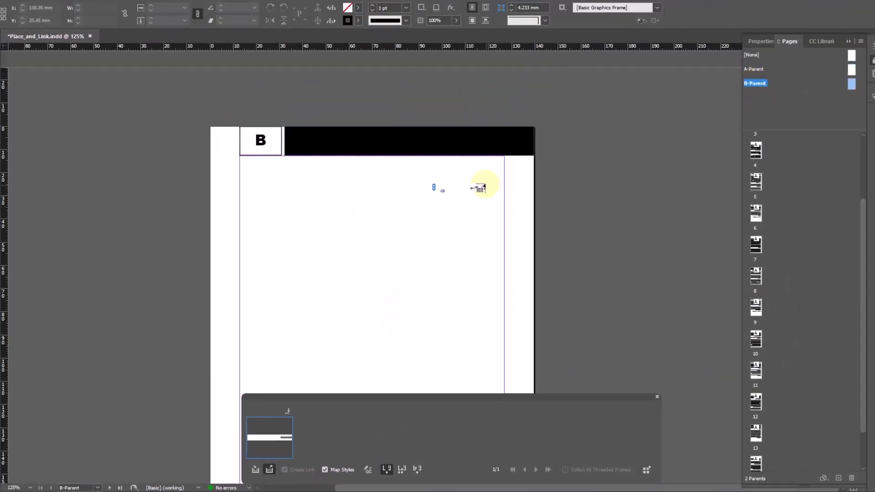
left_click(299, 186)
mouse_move(388, 216)
left_mouse_down()
mouse_move(369, 212)
mouse_move(377, 215)
left_mouse_up()
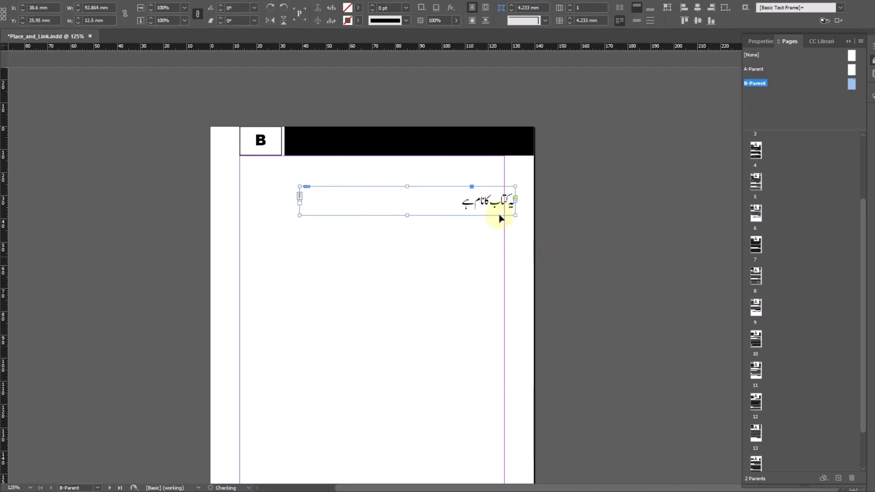
left_click_drag(469, 201, 453, 200)
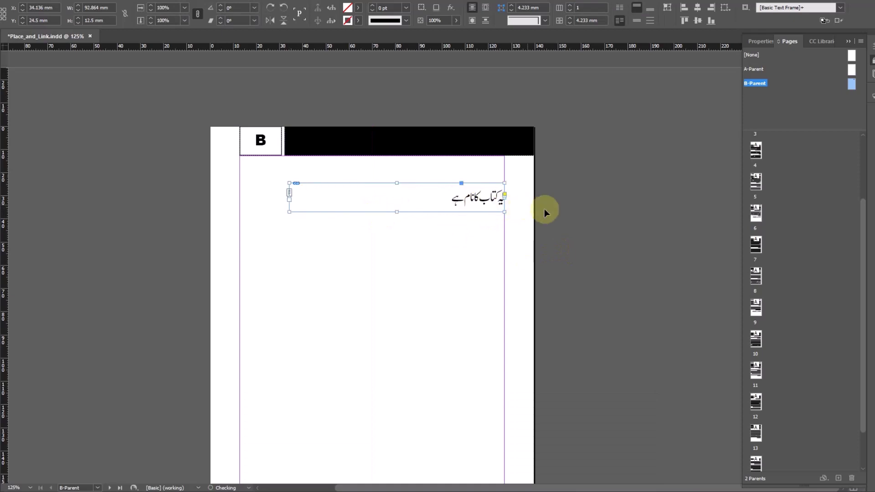
Extend the book title on A-Parent with the text "اور یہ بدل بھی سکتا ہے".
double_click(754, 71)
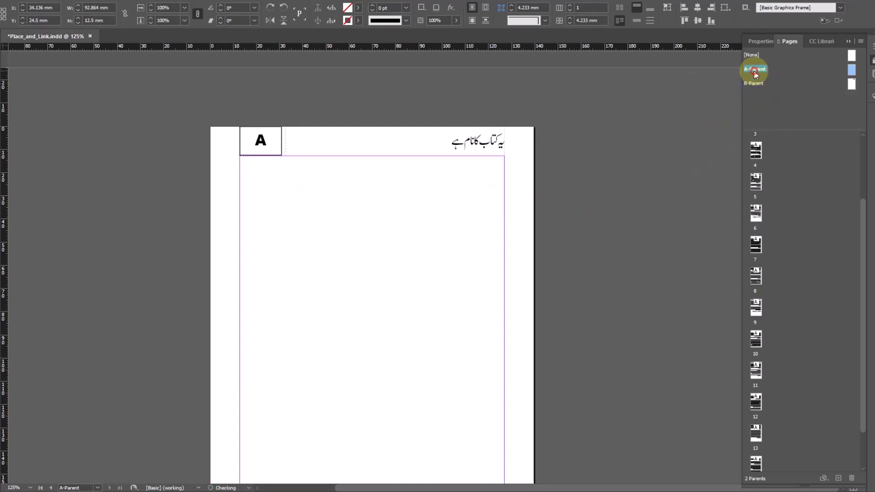
double_click(753, 83)
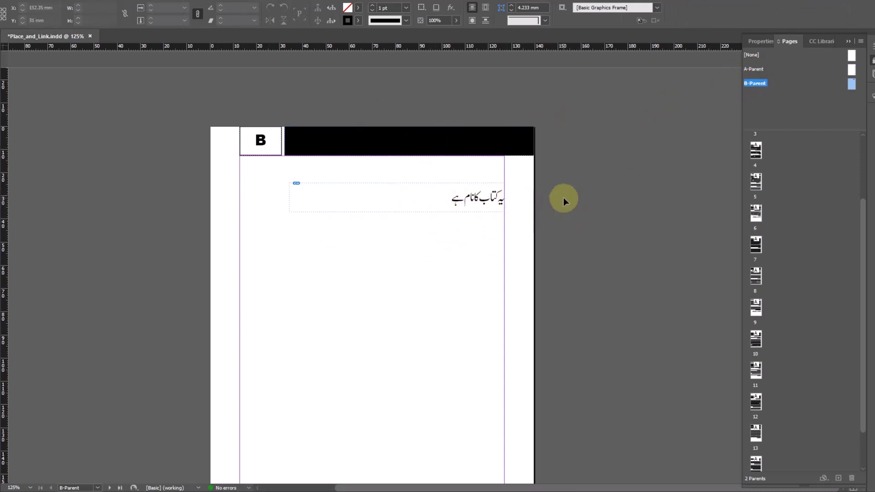
double_click(751, 69)
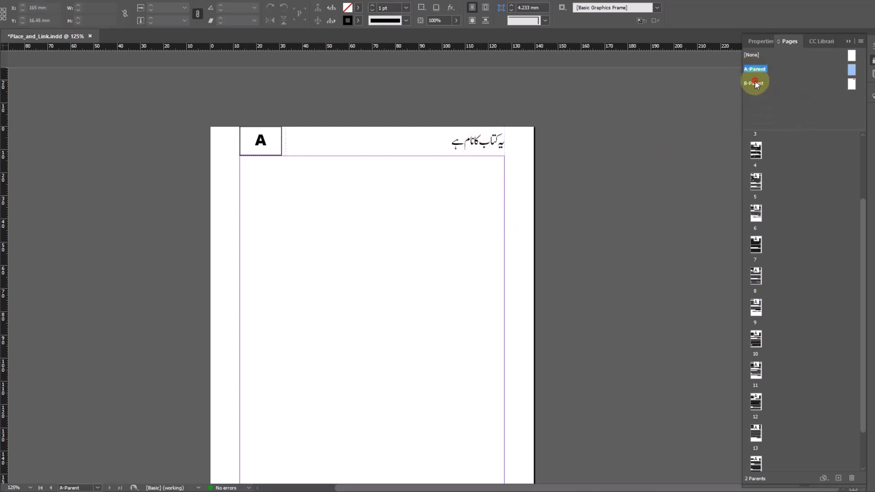
double_click(754, 83)
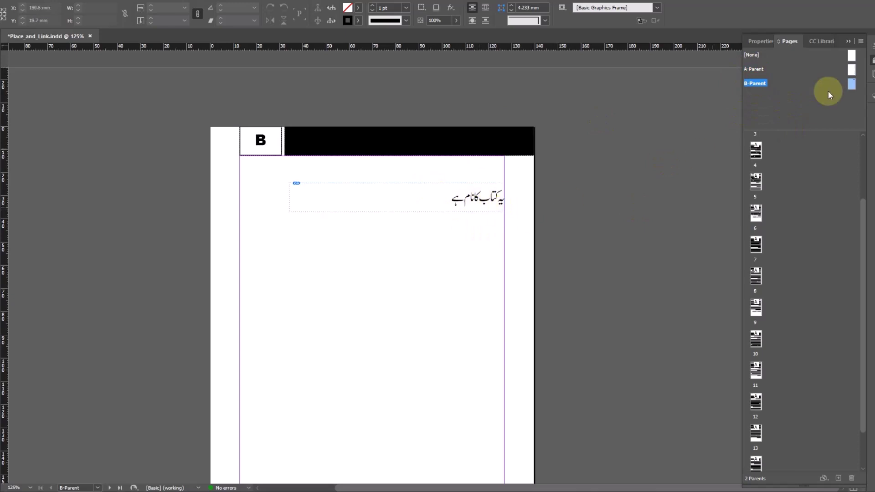
double_click(751, 69)
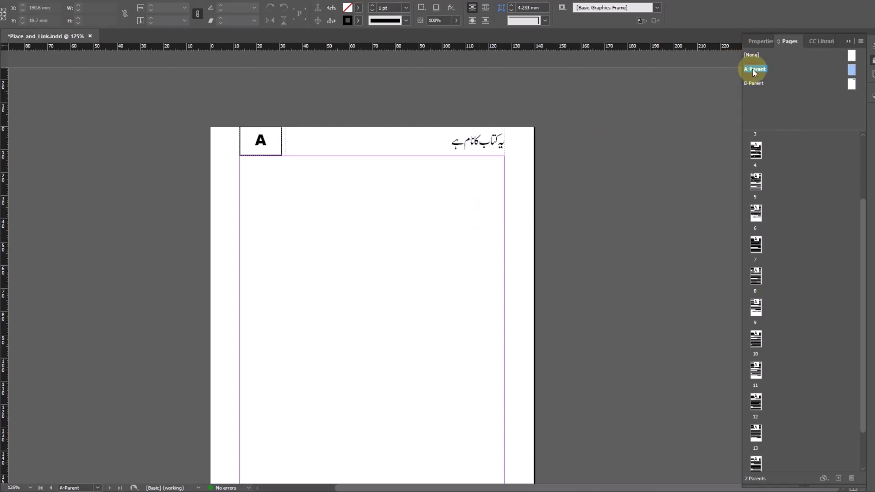
key("t")
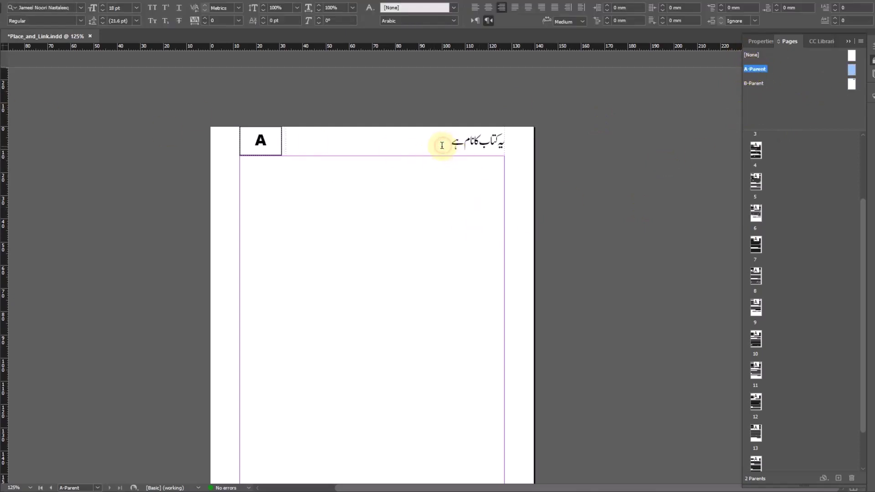
left_click(445, 146)
key("super+space")
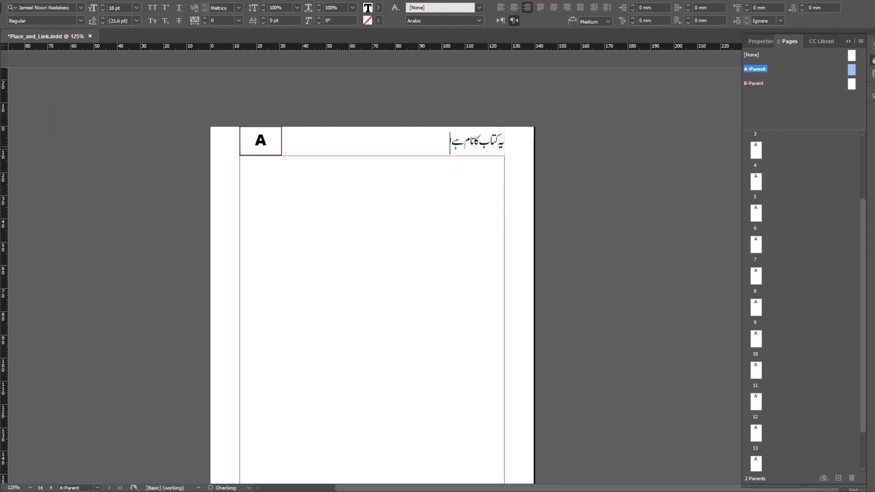
type("اور یہ بدل بھی سکتا")
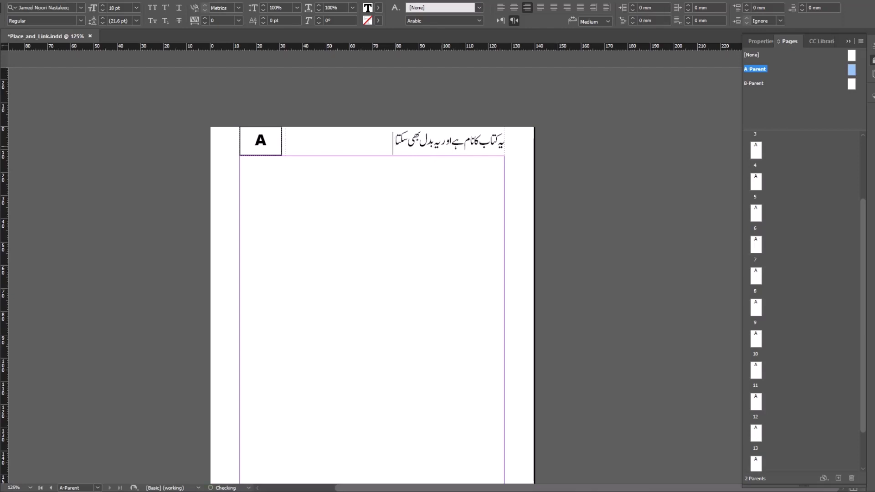
type("ہے")
key("Escape")
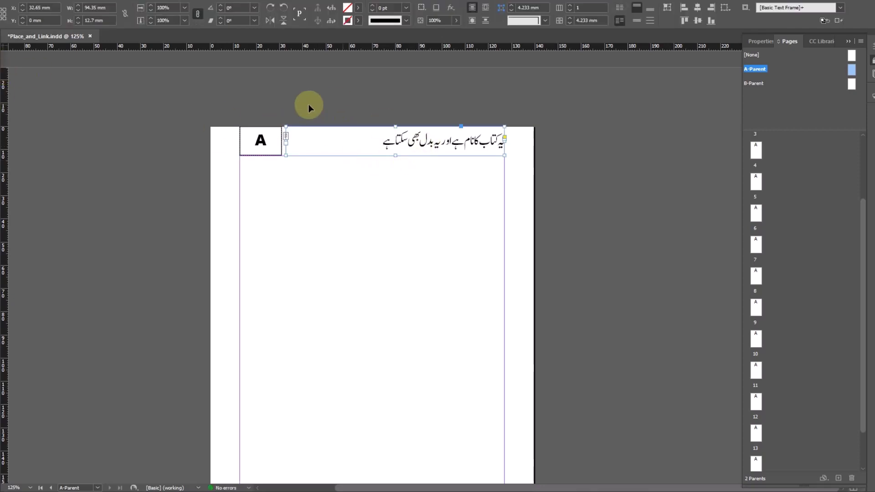
left_click(716, 154)
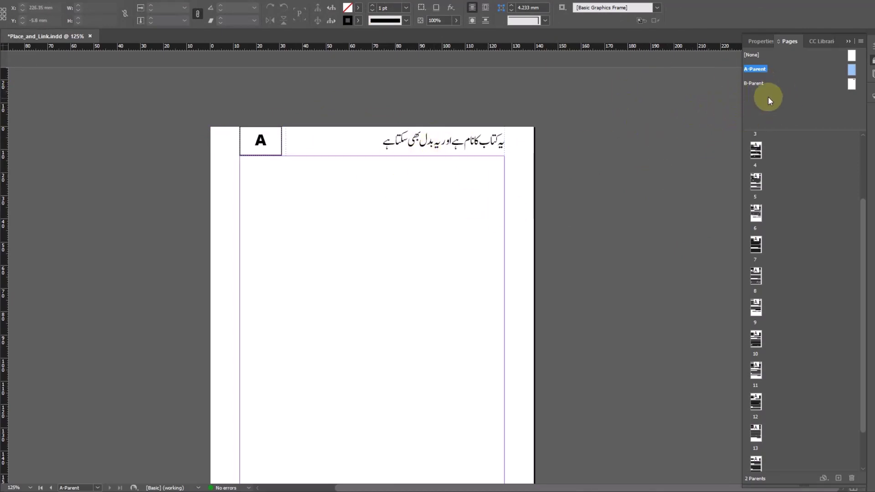
Show the document's links beside the B-Parent page and update the modified link of its book title.
double_click(755, 84)
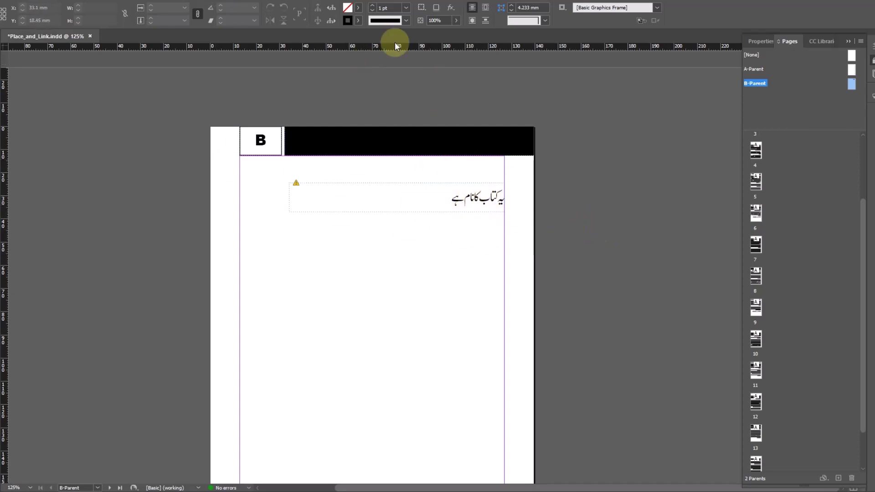
left_click(225, 7)
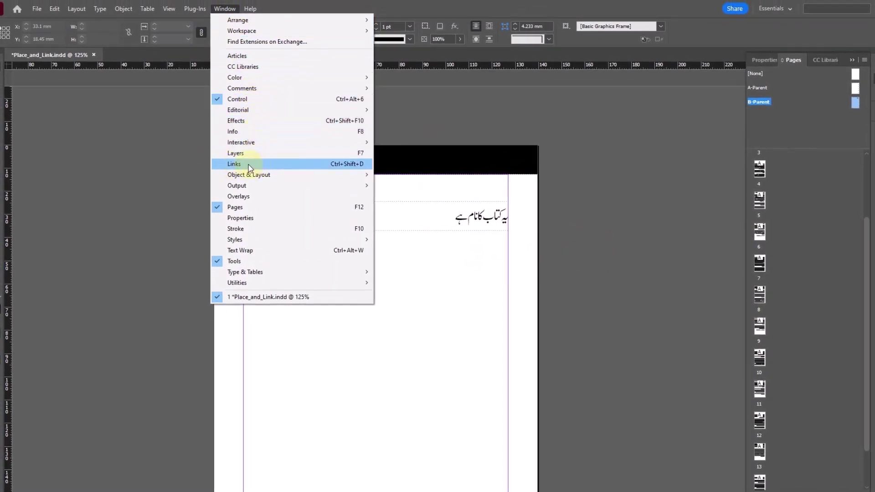
left_click(242, 165)
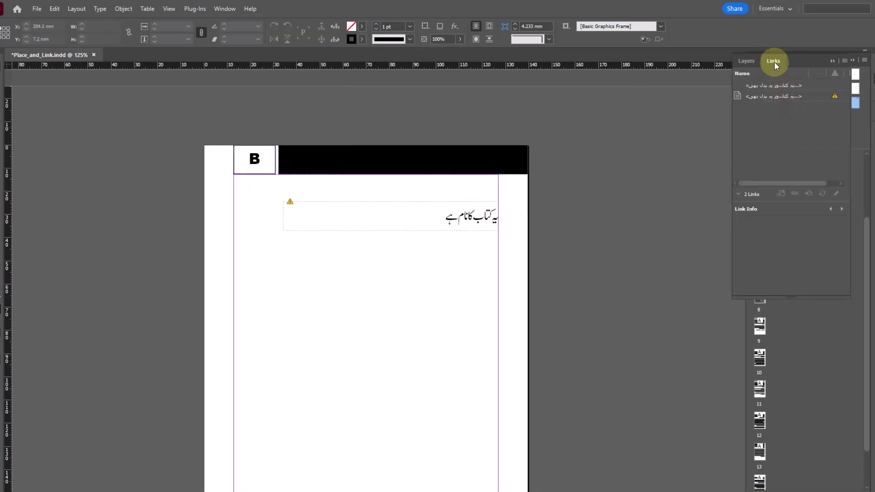
left_click_drag(776, 62, 551, 169)
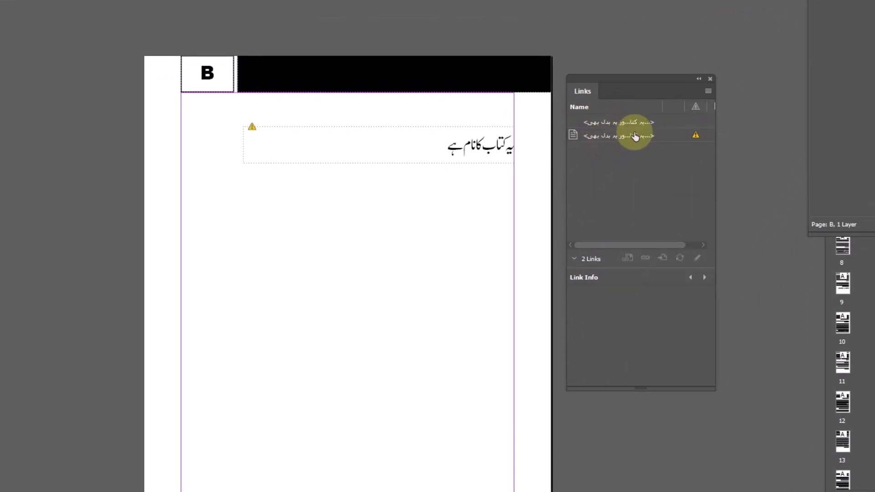
double_click(697, 137)
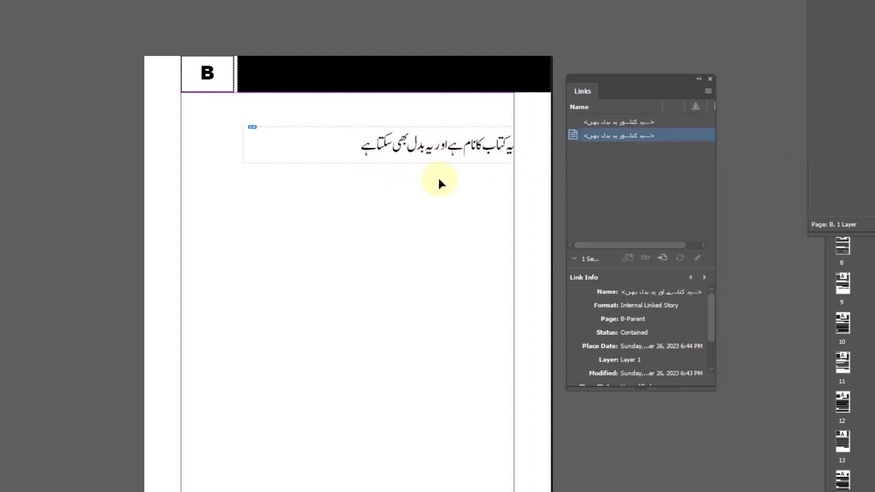
Move the linked title frame up onto the black bar at about Y 0.2 mm, and compare it with the title on A-Parent.
left_click(551, 29)
left_click_drag(470, 151, 476, 85)
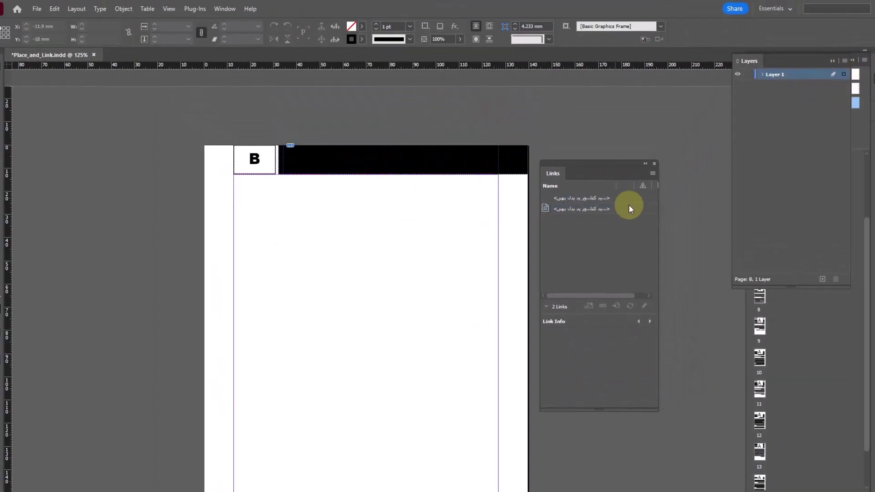
left_click(831, 62)
double_click(756, 87)
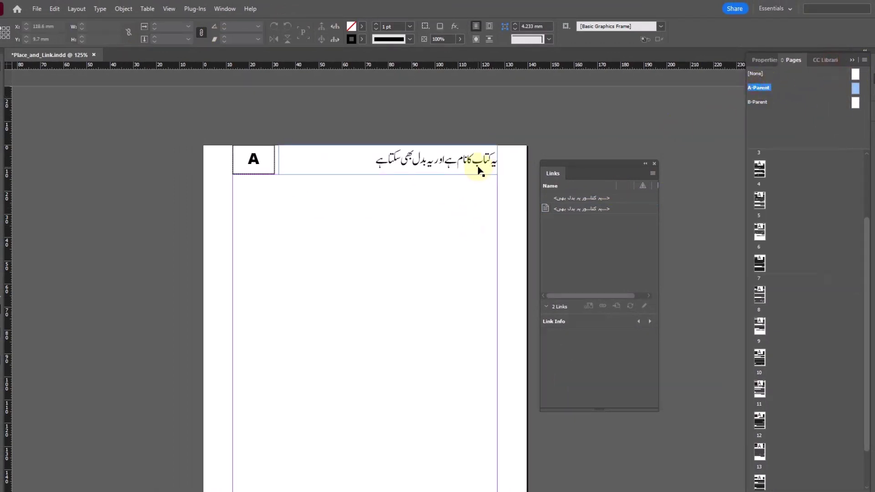
double_click(754, 102)
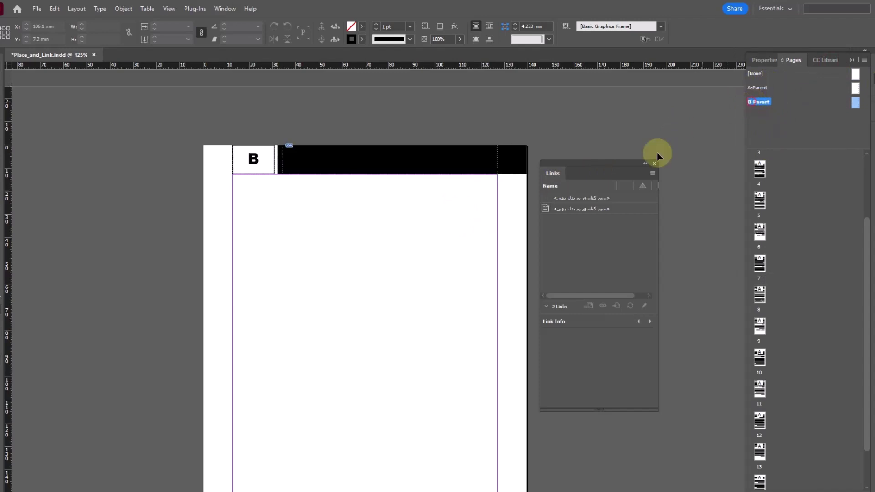
Select the linked title frame on B-Parent's black bar and check the character colour of the "book name" paragraph style.
left_click(489, 163)
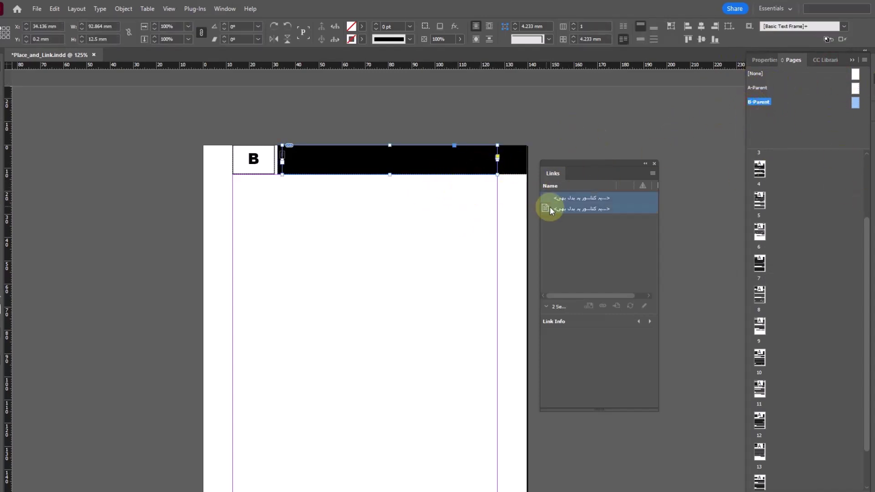
key("F11")
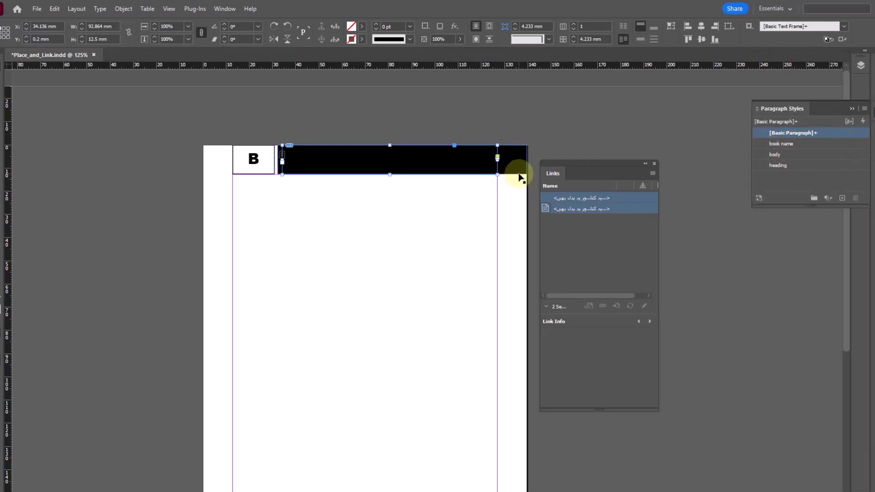
right_click(795, 144)
left_click(805, 151)
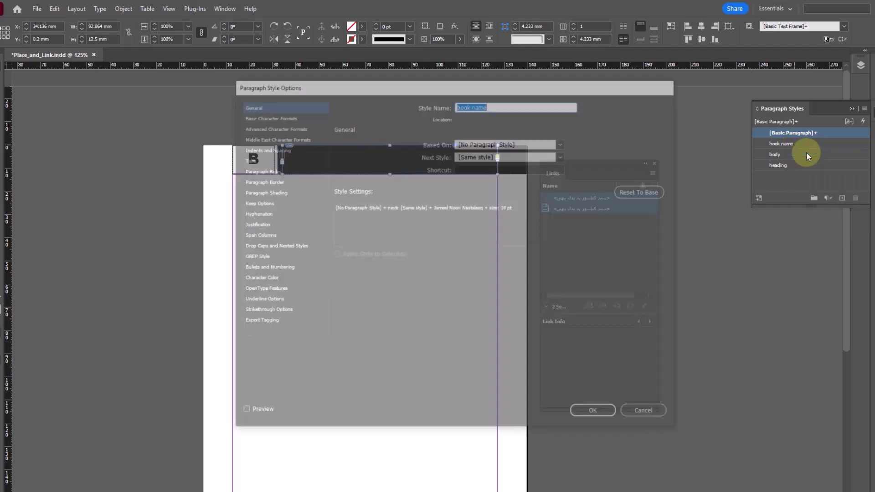
left_click(258, 279)
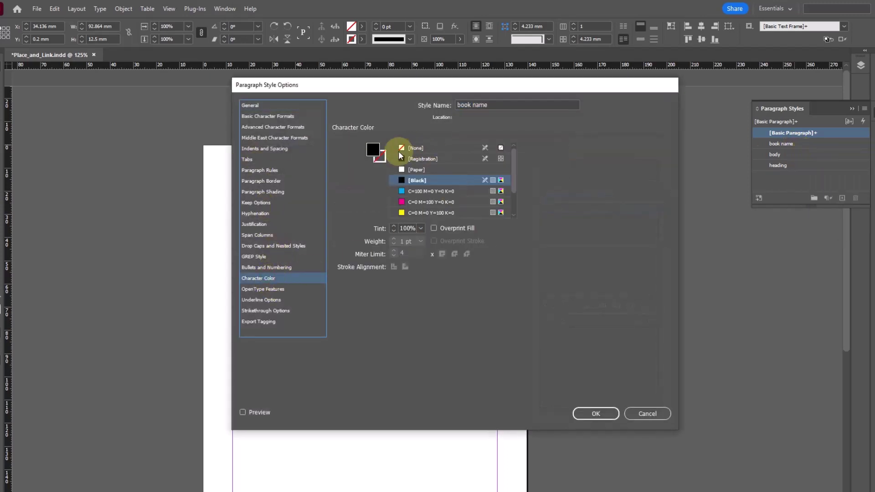
left_click(597, 414)
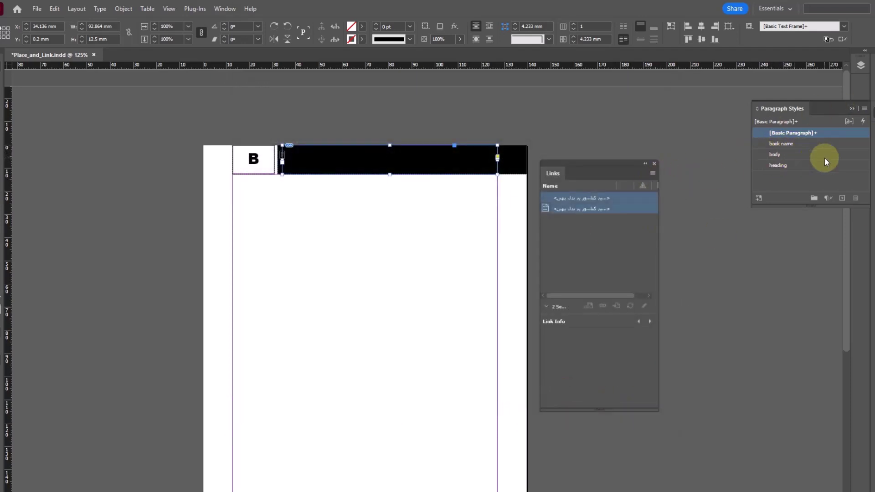
Duplicate the "book name" paragraph style as "book name reverse" with its character colour set to [Paper].
right_click(781, 145)
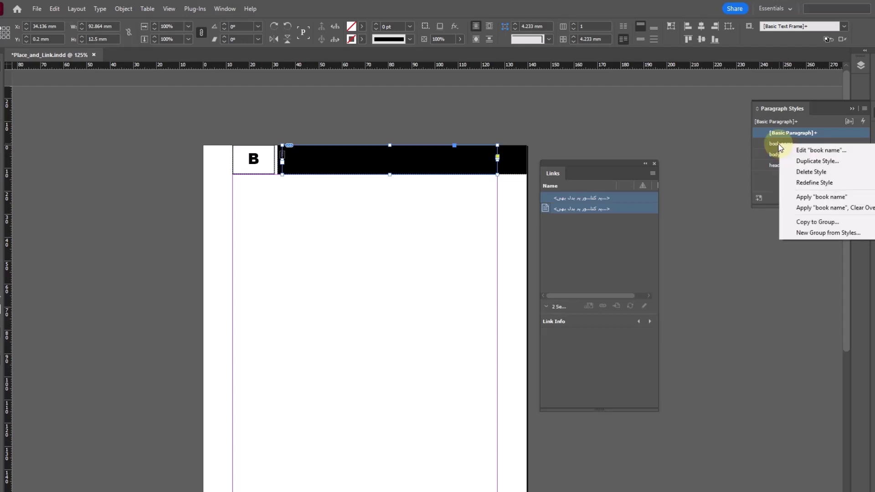
left_click(813, 162)
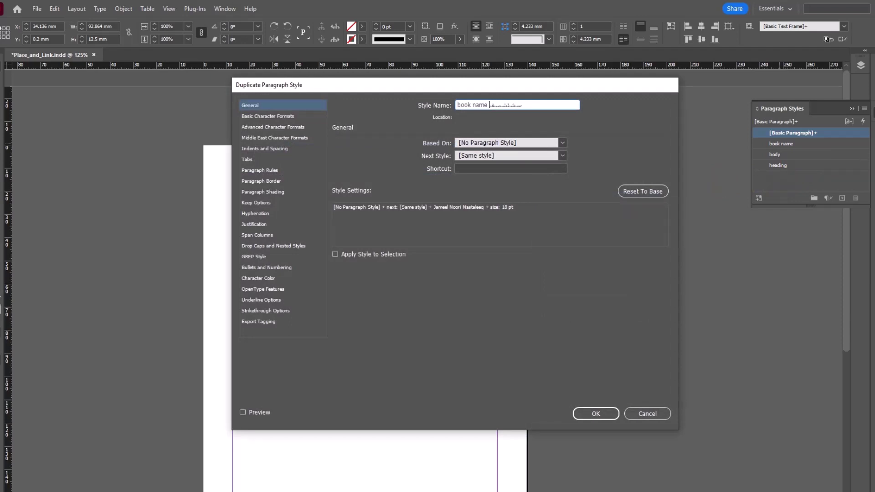
key("BackSpace")
left_click(268, 279)
left_click(420, 180)
left_click(421, 173)
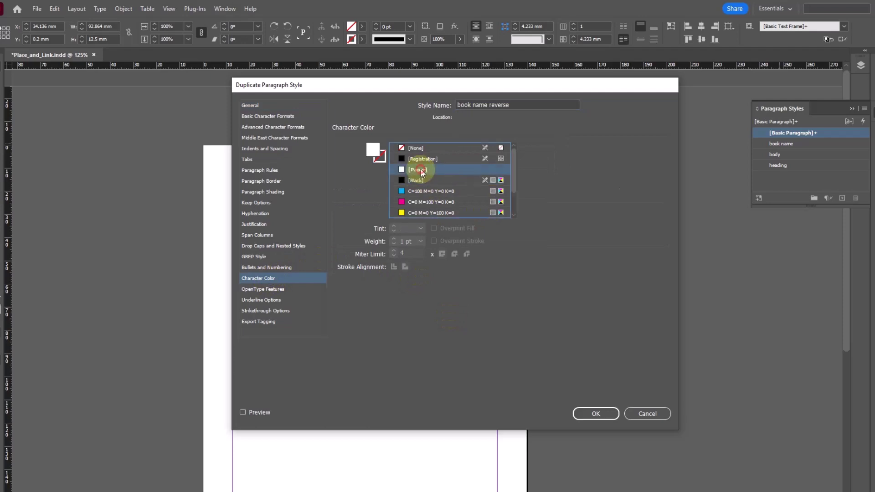
left_click(595, 415)
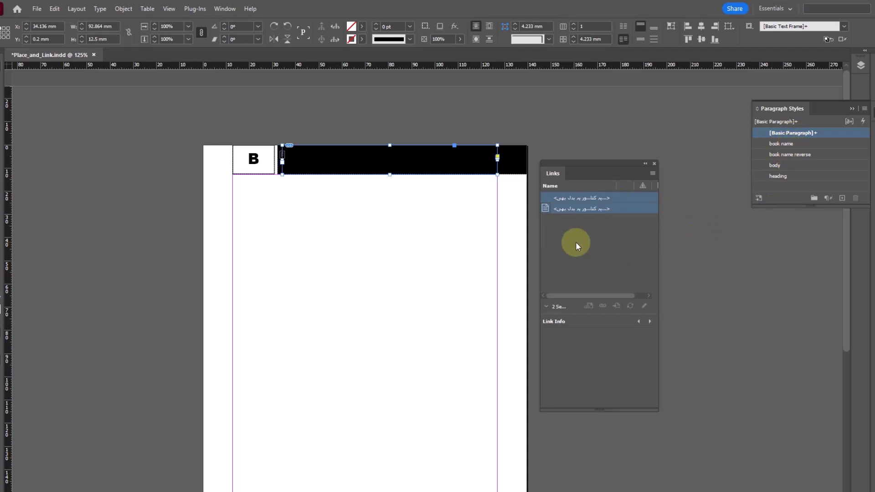
Open the custom style mapping settings in the link options of B-Parent's linked story and add a new paragraph style mapping.
left_click(610, 241)
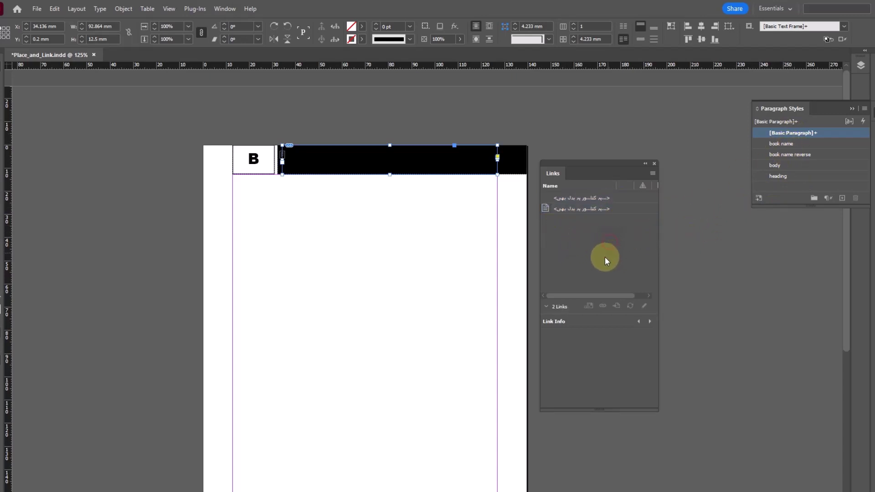
left_click(588, 212)
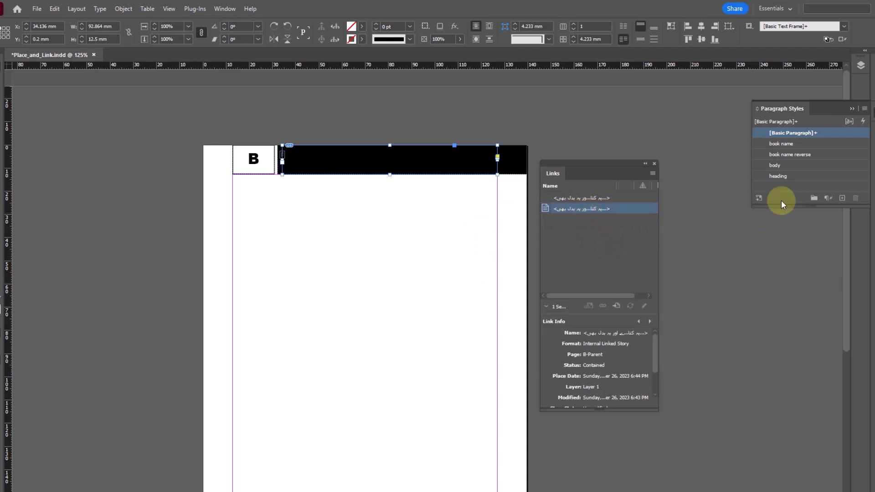
left_click(653, 173)
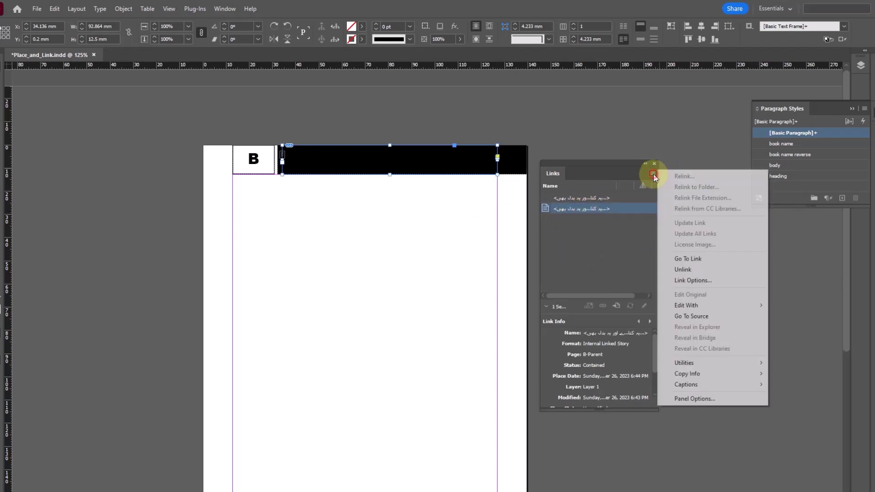
left_click(691, 281)
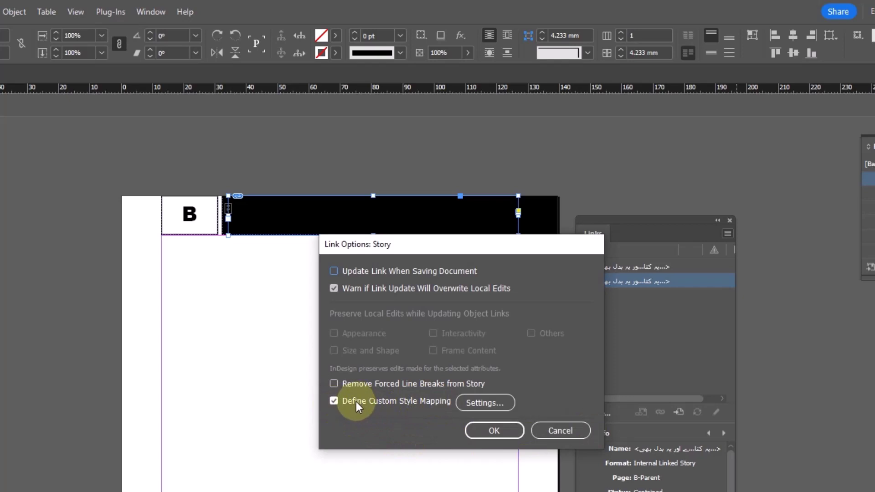
left_click(484, 404)
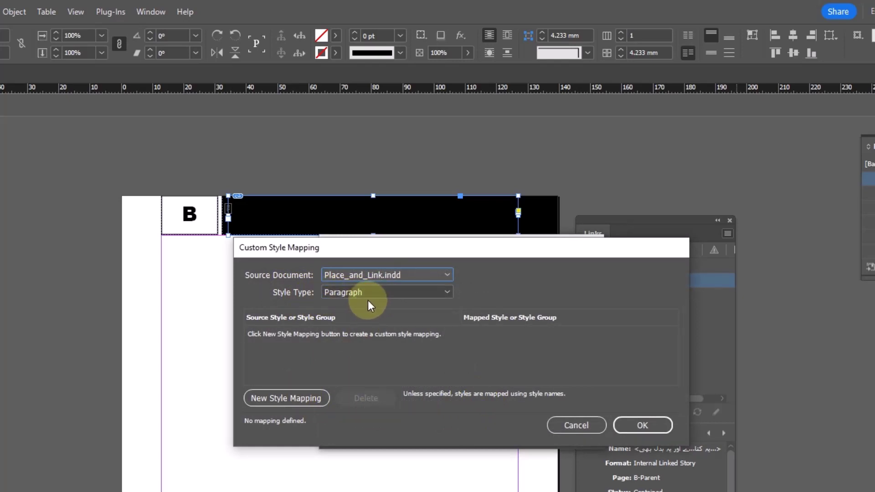
left_click(289, 399)
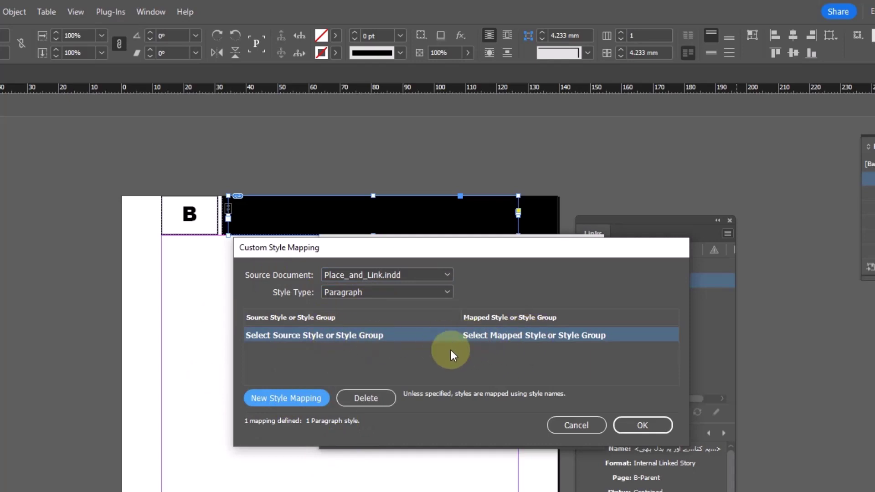
Map the source style "book name" to "book name reverse" and apply the link options.
left_click(347, 342)
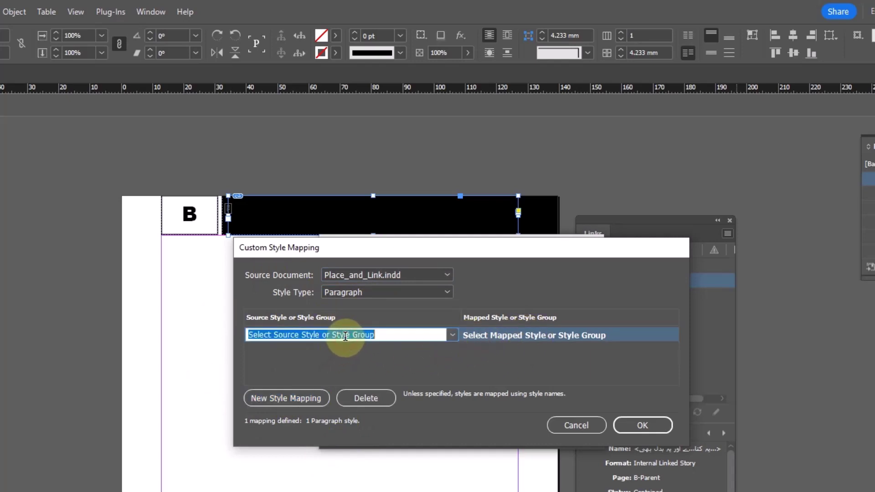
left_click(452, 337)
left_click(279, 363)
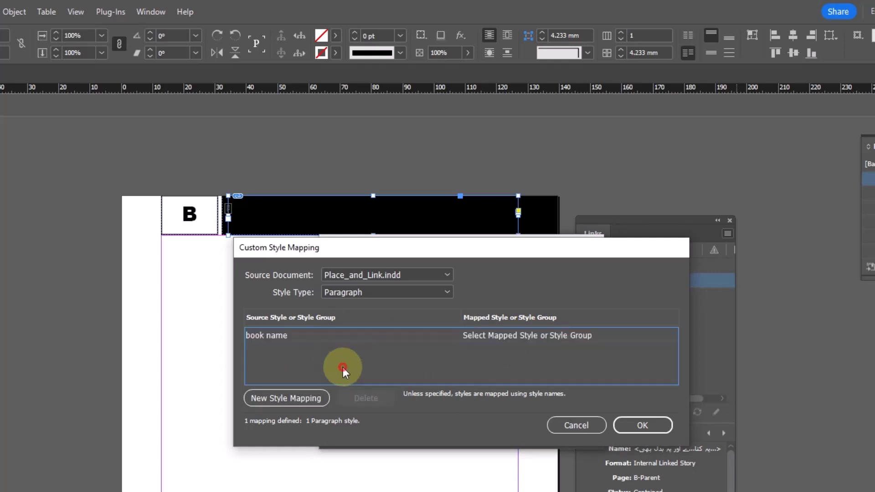
left_click(587, 337)
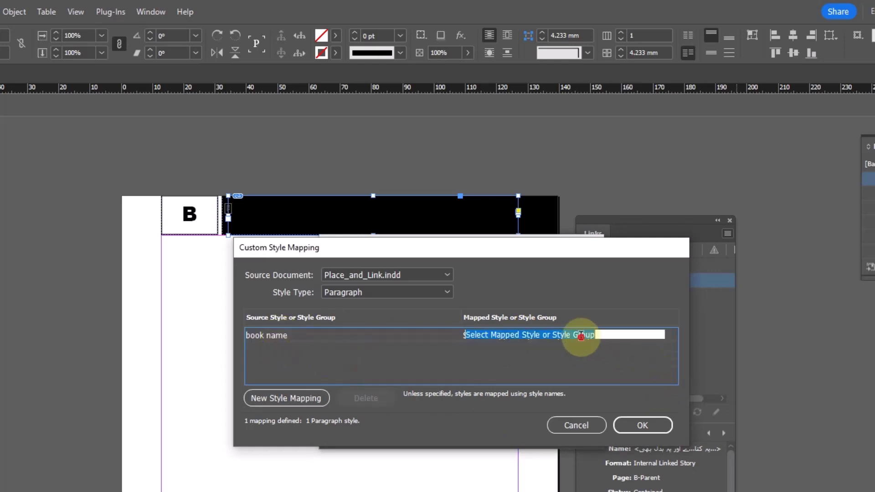
left_click(668, 337)
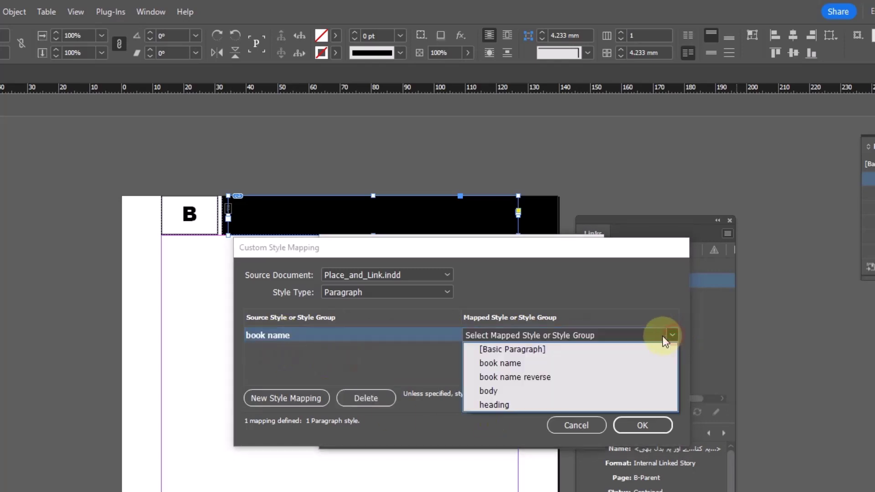
left_click(511, 378)
left_click(643, 425)
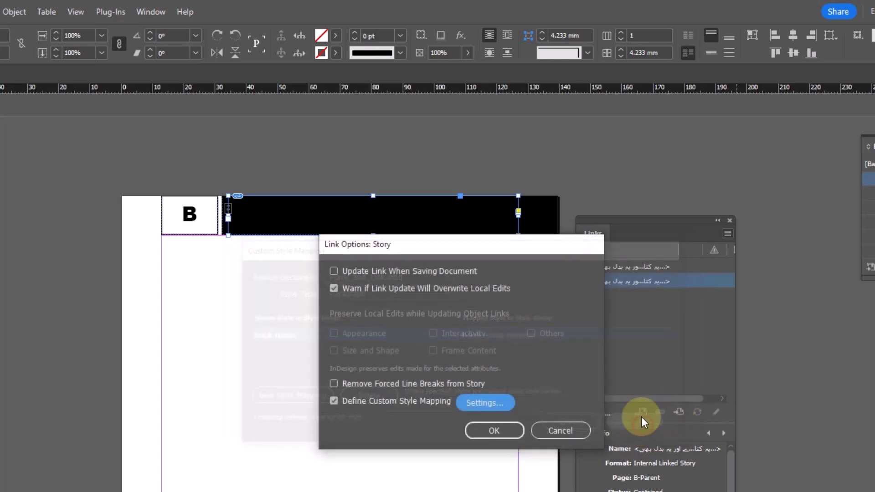
left_click(494, 430)
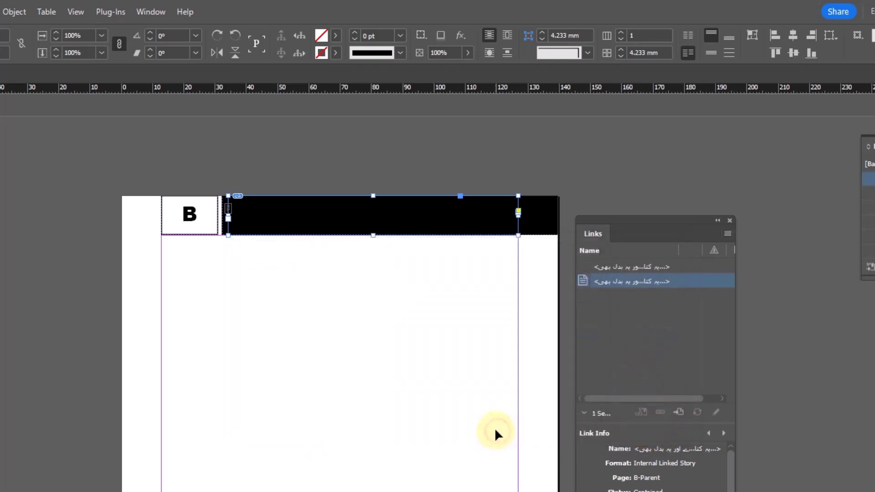
Examine the linked title frame together with the black bar on B-Parent.
left_click(839, 356)
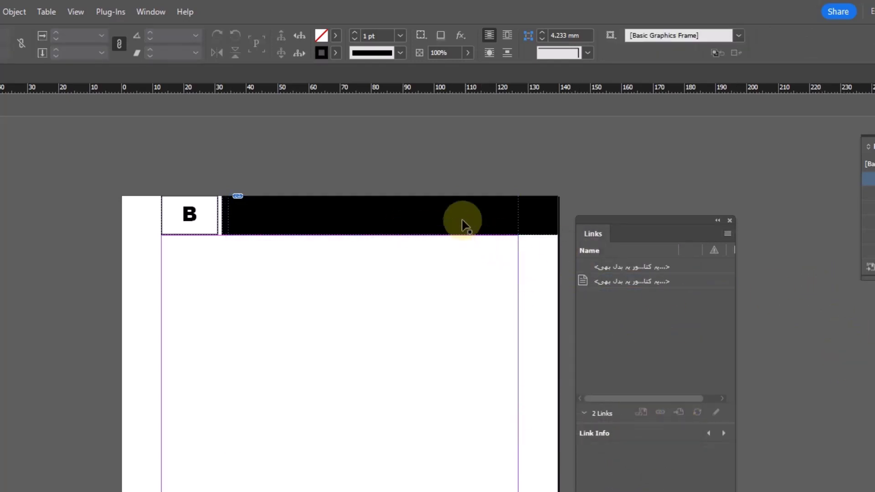
left_click_drag(595, 159, 268, 313)
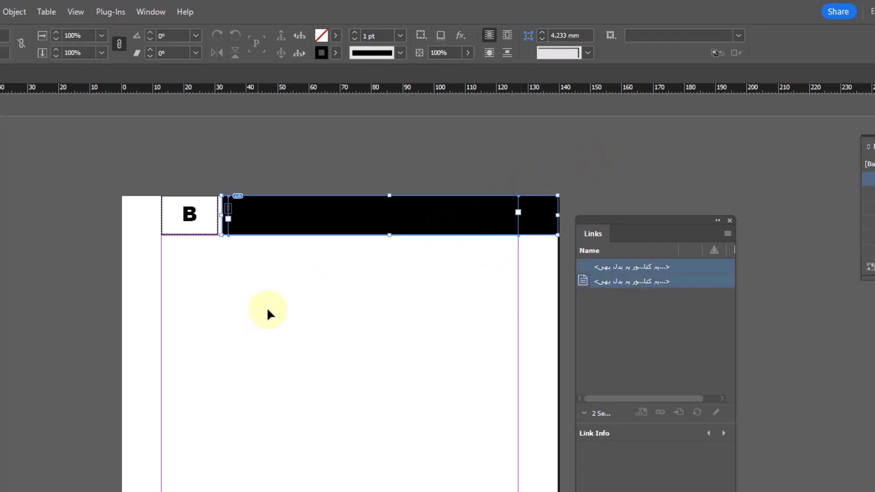
left_click(478, 173)
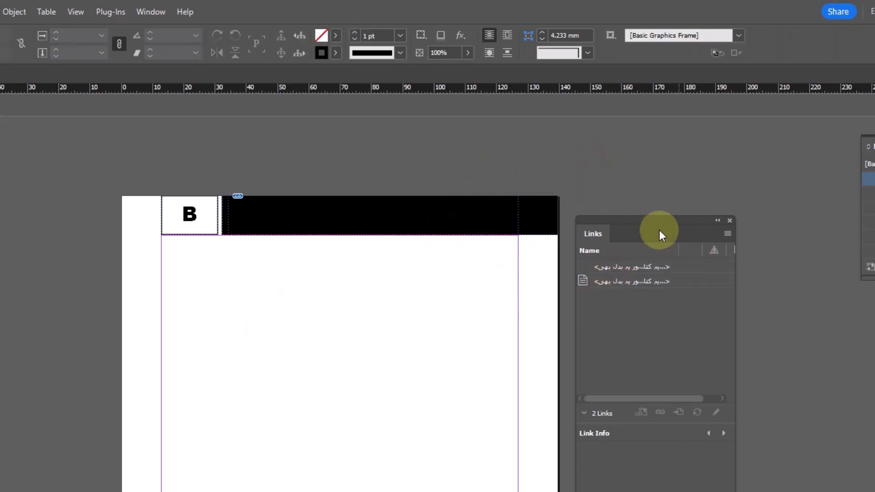
left_click_drag(638, 226, 667, 238)
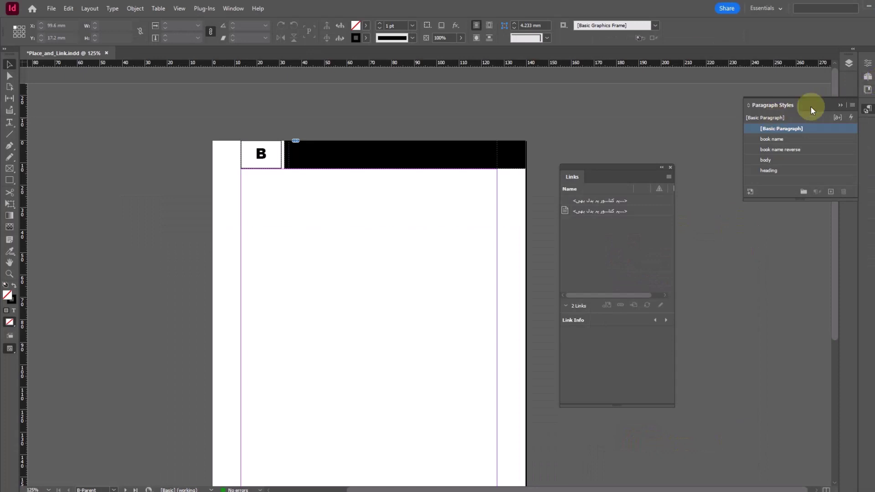
Place the text cursor in the book title on A-Parent and update all of the document's links.
left_click(868, 77)
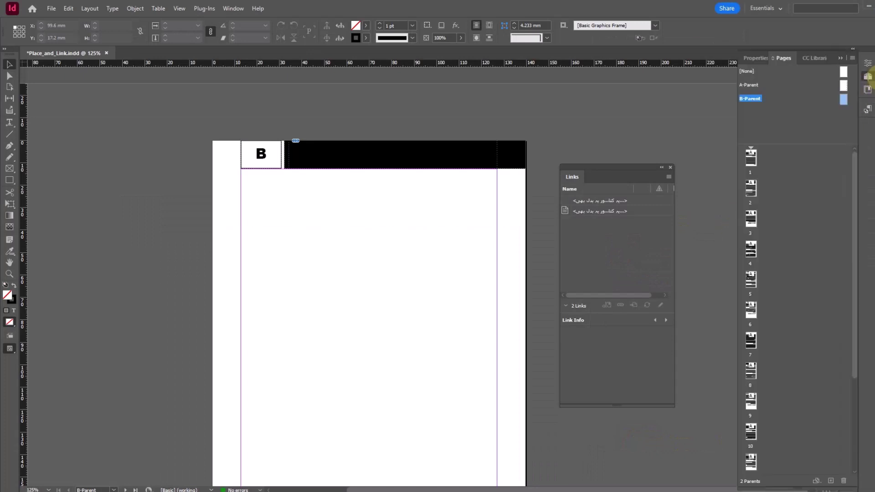
double_click(748, 85)
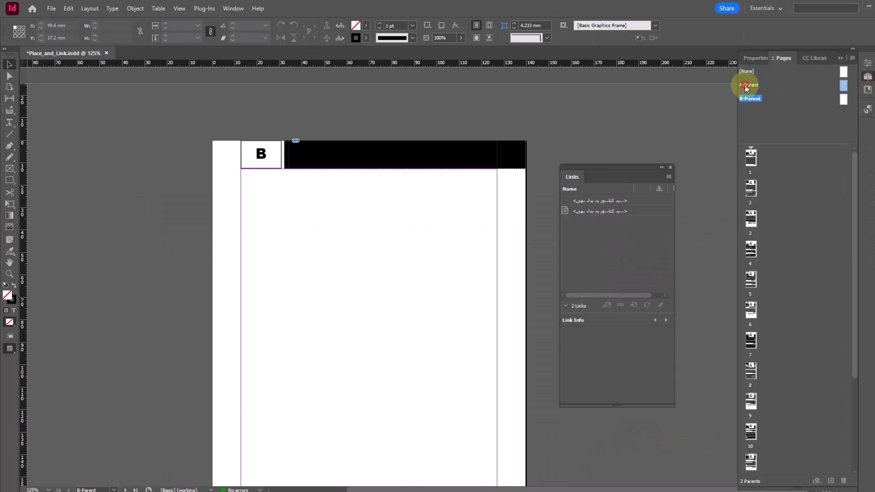
left_click(9, 122)
left_click(365, 157)
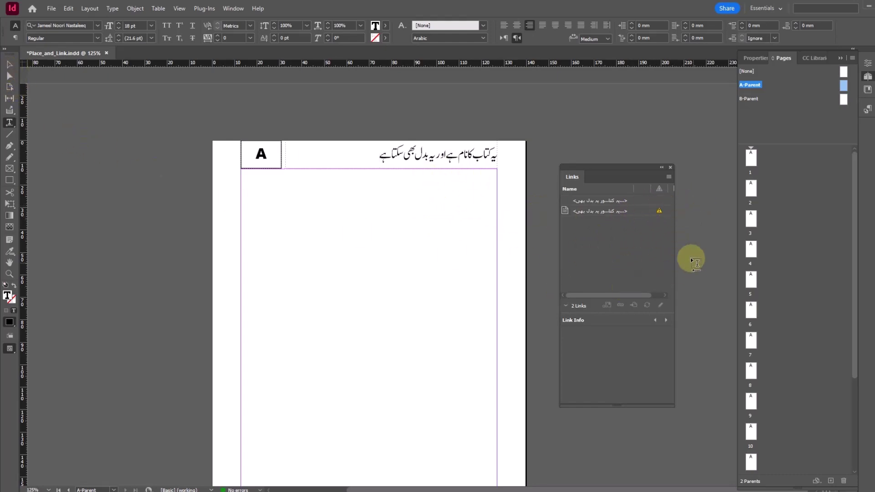
left_click(669, 178)
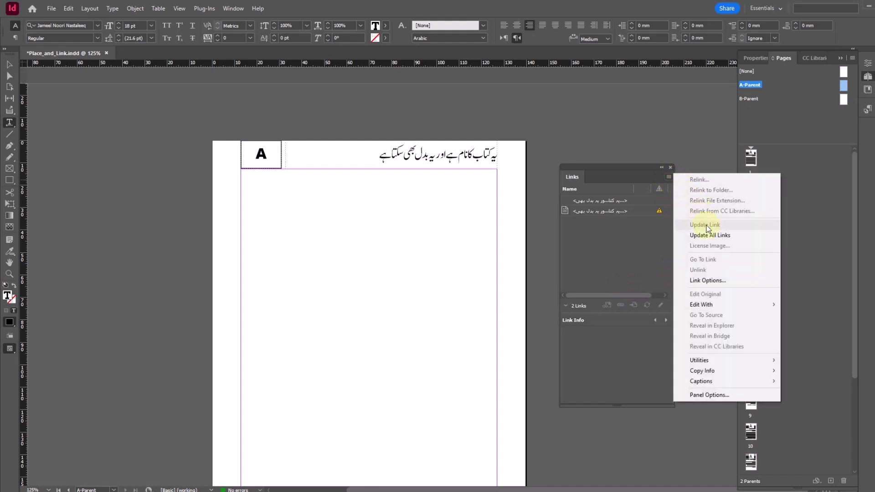
left_click(712, 235)
key("Escape")
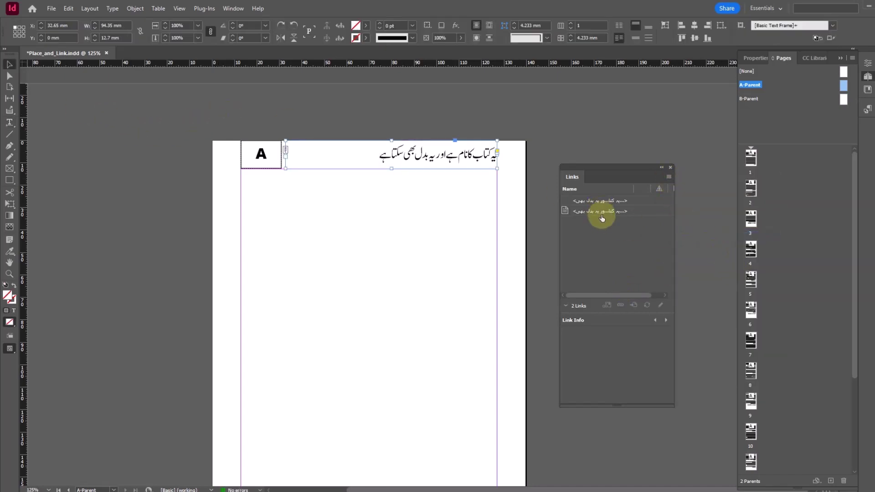
Return to B-Parent and examine the linked title frame on the black bar.
double_click(749, 99)
left_click(495, 152)
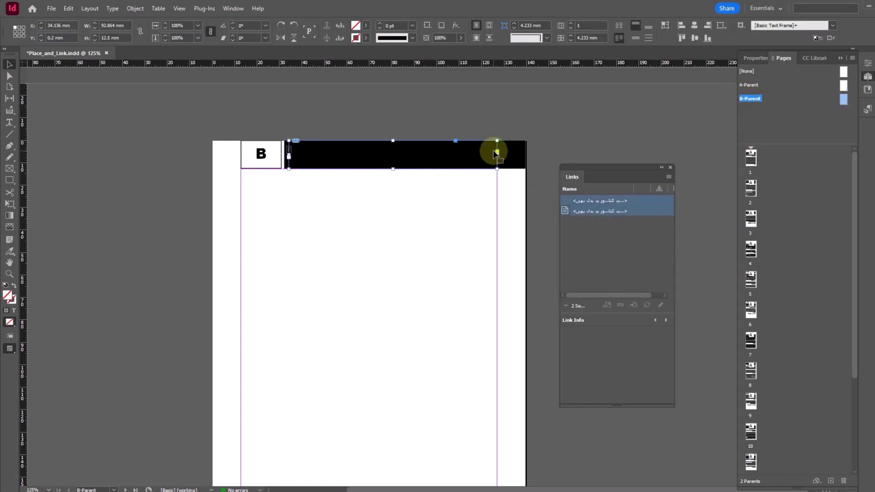
left_click_drag(429, 157, 451, 242)
key("Escape")
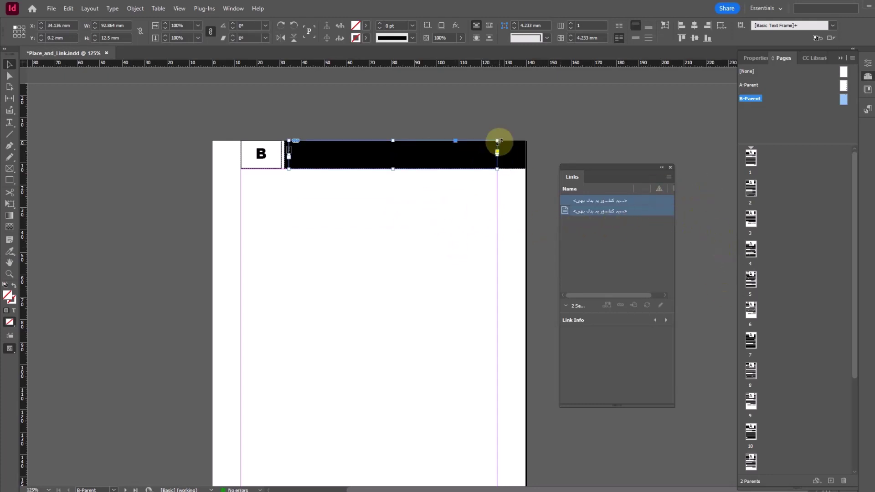
left_click(513, 115)
left_click(451, 165)
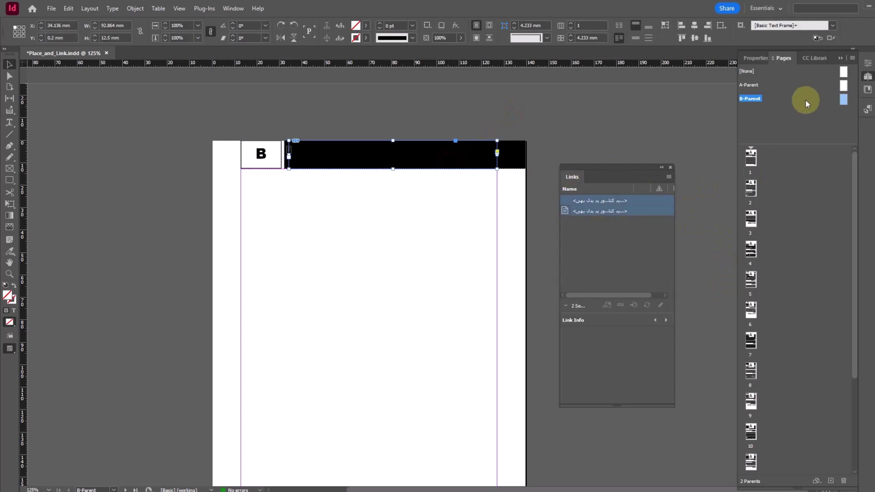
On A-Parent, select the book title frame and examine the character color of the "book name reverse" paragraph style.
double_click(750, 86)
left_click(365, 150)
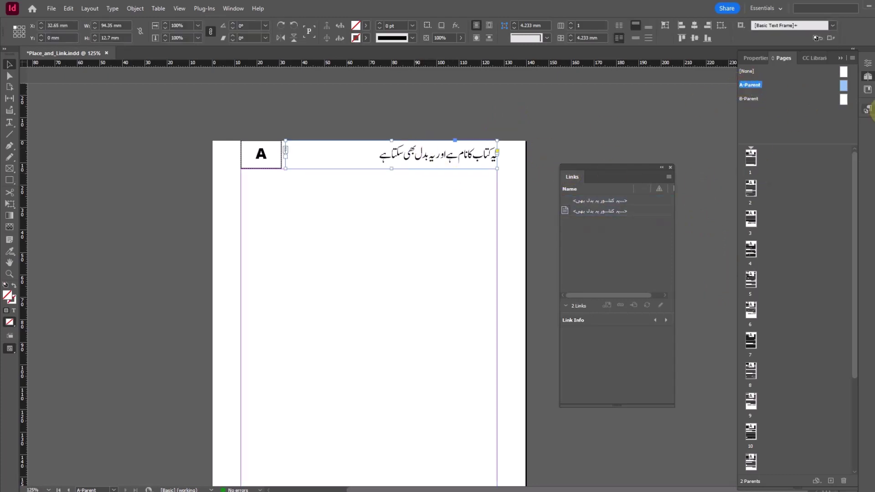
left_click(867, 109)
right_click(776, 151)
left_click(781, 157)
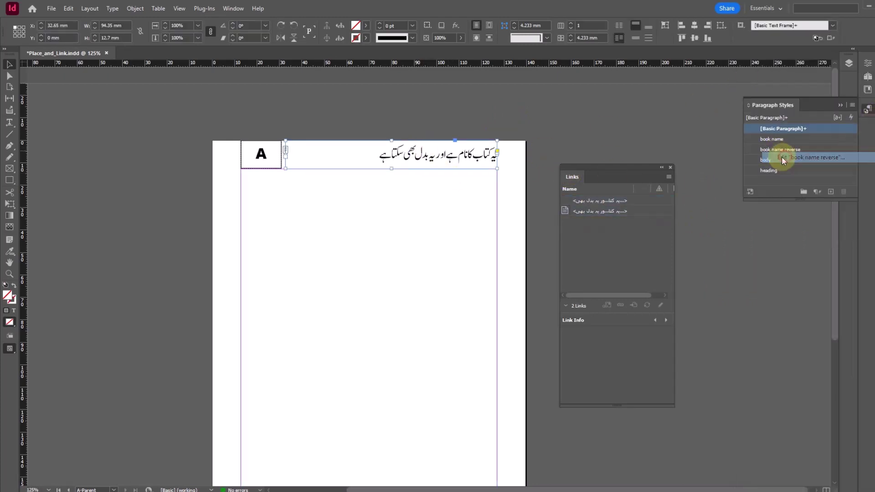
left_click(275, 269)
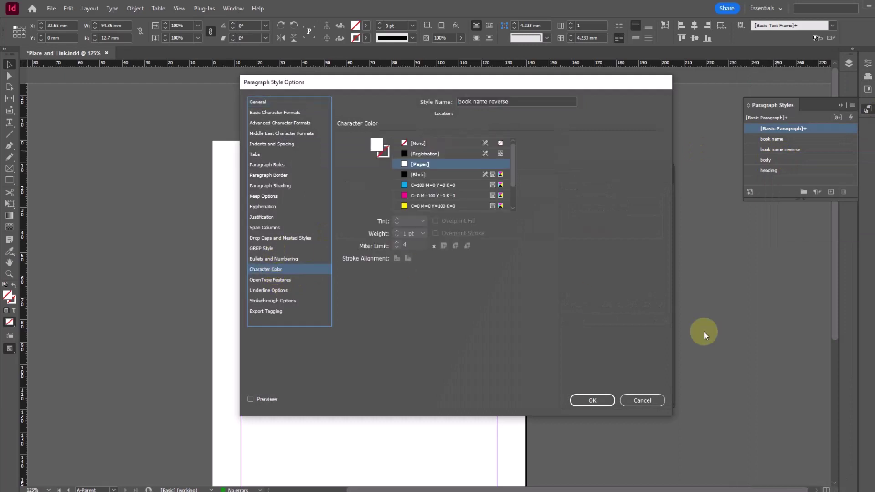
left_click(592, 401)
left_click(446, 241)
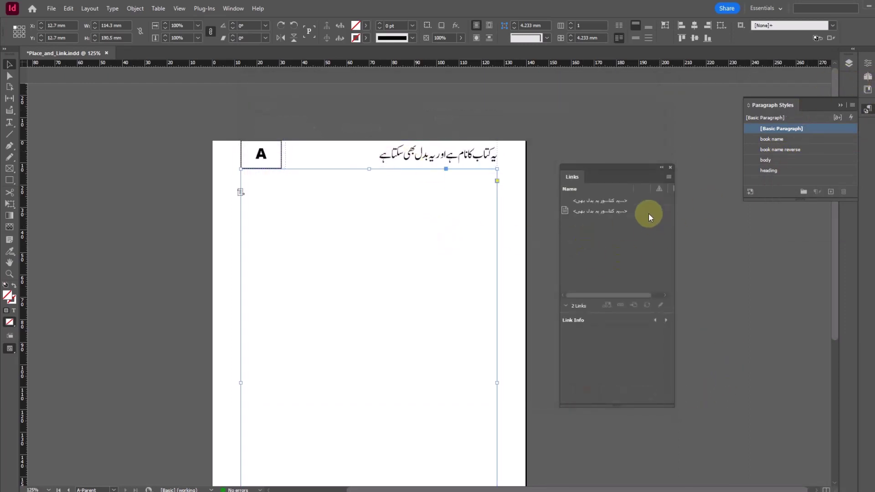
On B-Parent, move the linked title frame off the black bar to just below it, at about Y 15.5 mm.
left_click(868, 76)
double_click(750, 99)
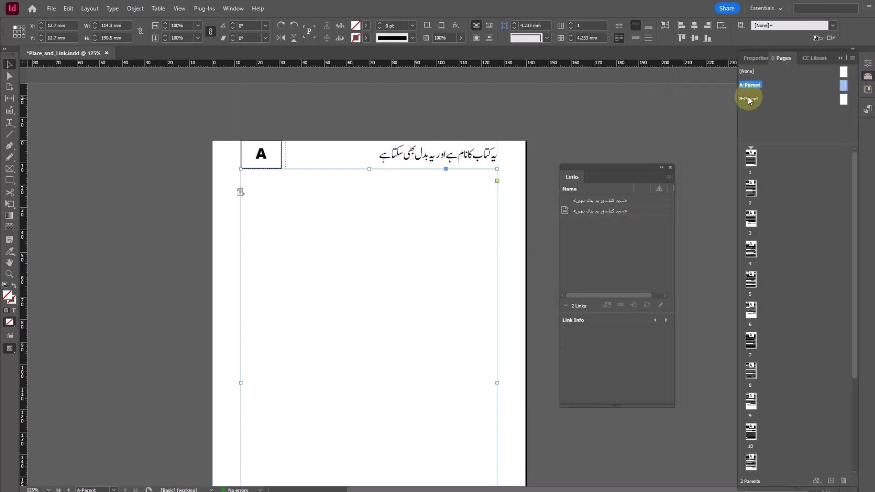
key("ctrl+v")
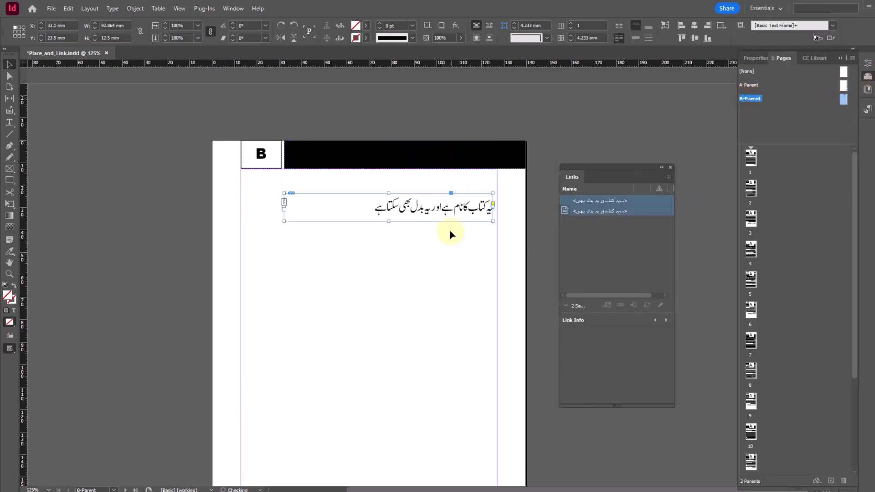
left_click_drag(437, 209, 442, 190)
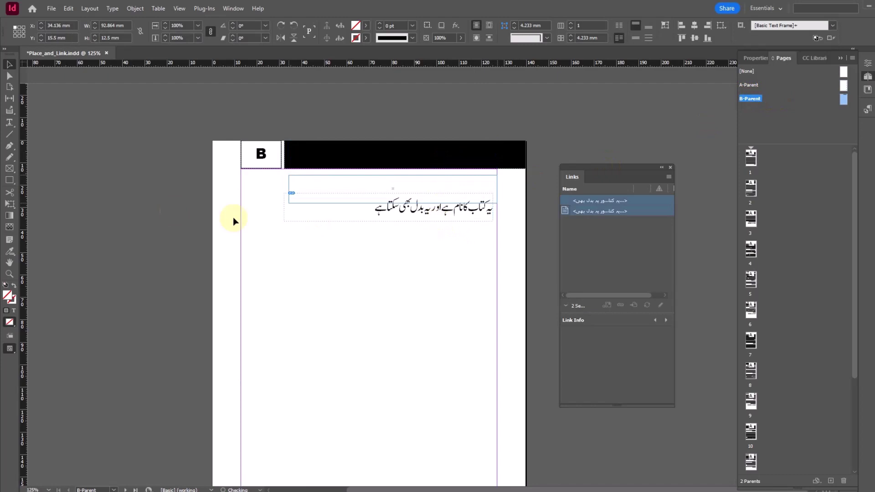
Place the text cursor in B-Parent's linked title and check which paragraph style it uses.
left_click(9, 122)
left_click(423, 187)
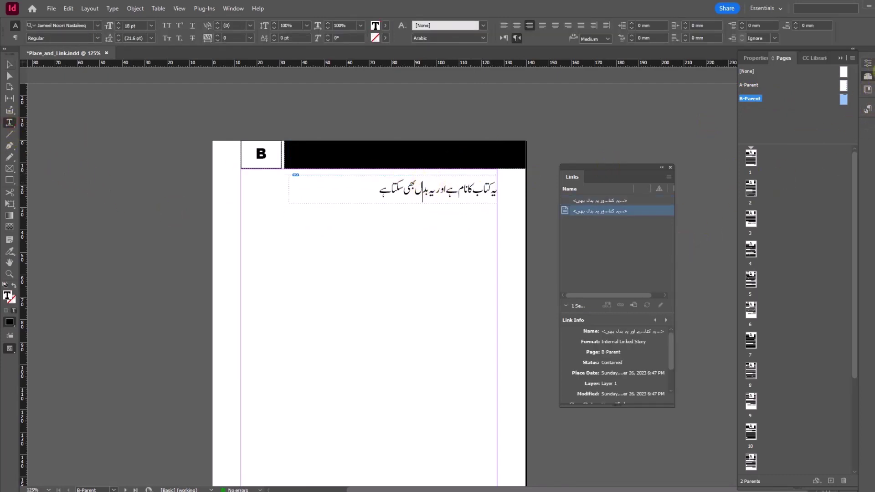
left_click(868, 108)
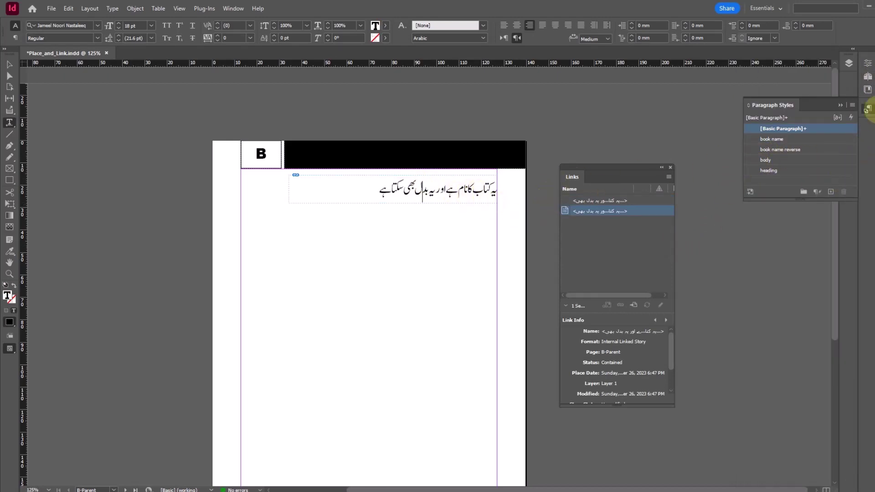
Apply the "book name" paragraph style to the whole book title on A-Parent and update the linked story.
left_click(869, 76)
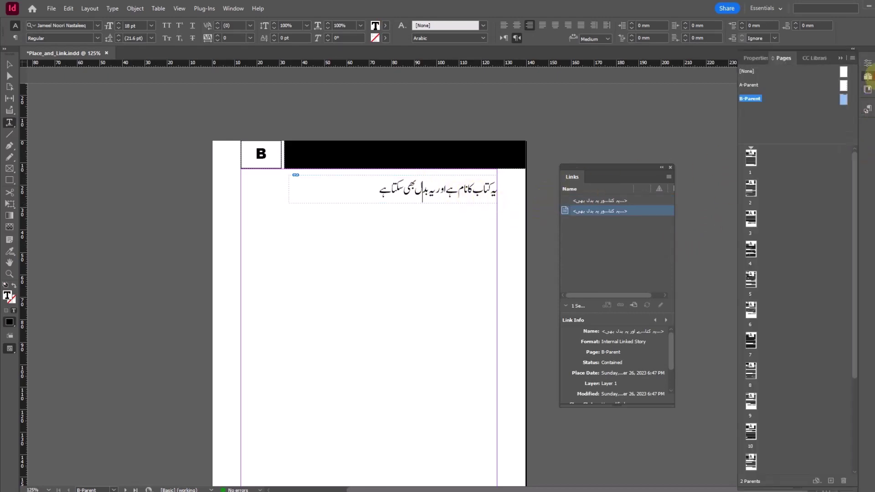
double_click(748, 85)
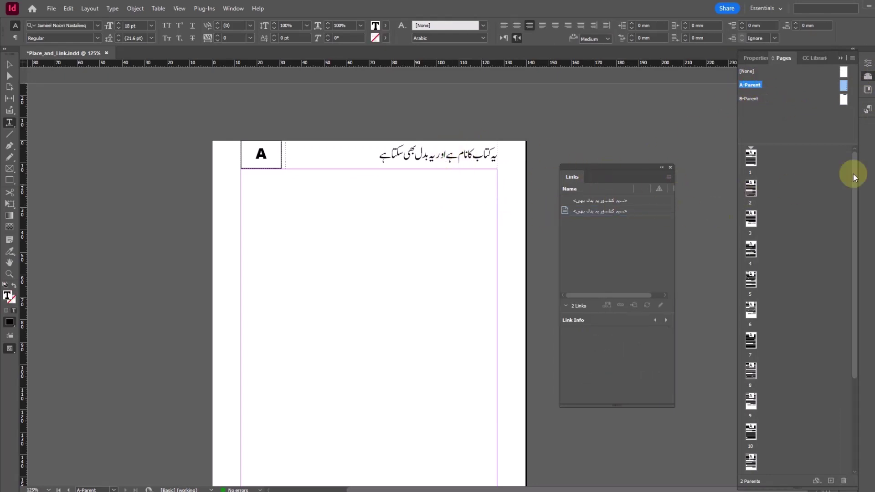
left_click(868, 108)
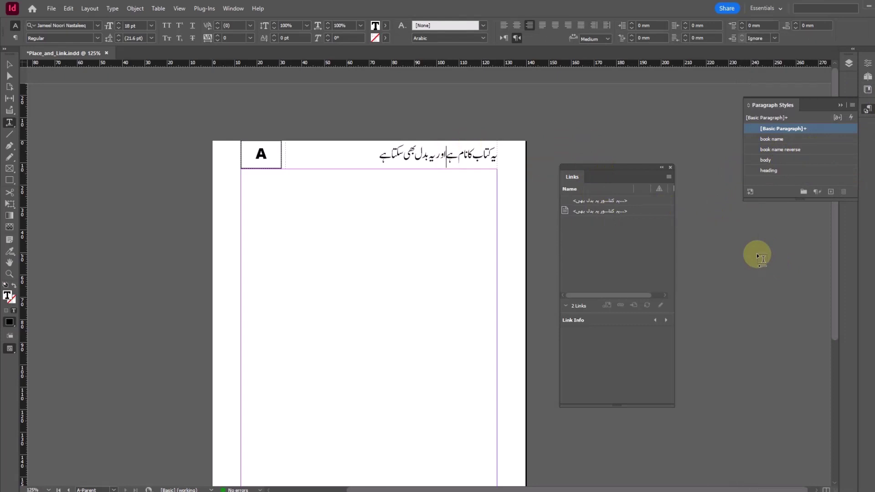
key("ctrl+a")
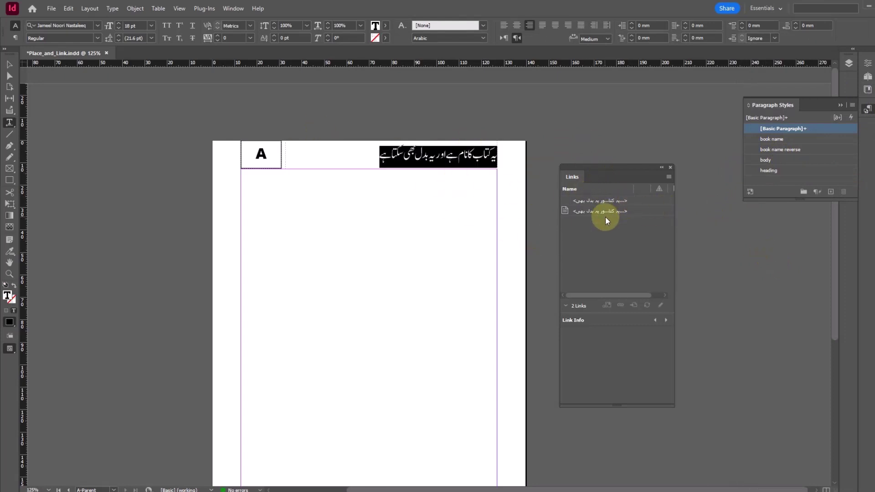
left_click(770, 143)
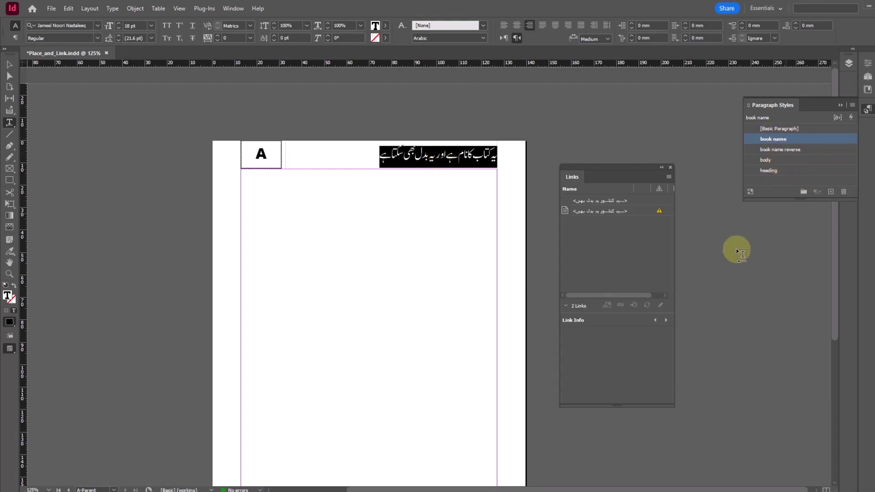
left_click(405, 162)
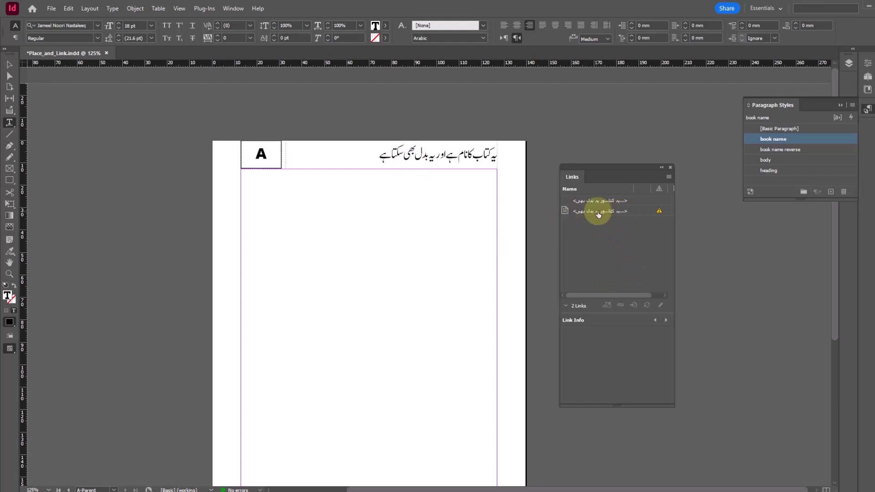
left_click(655, 213)
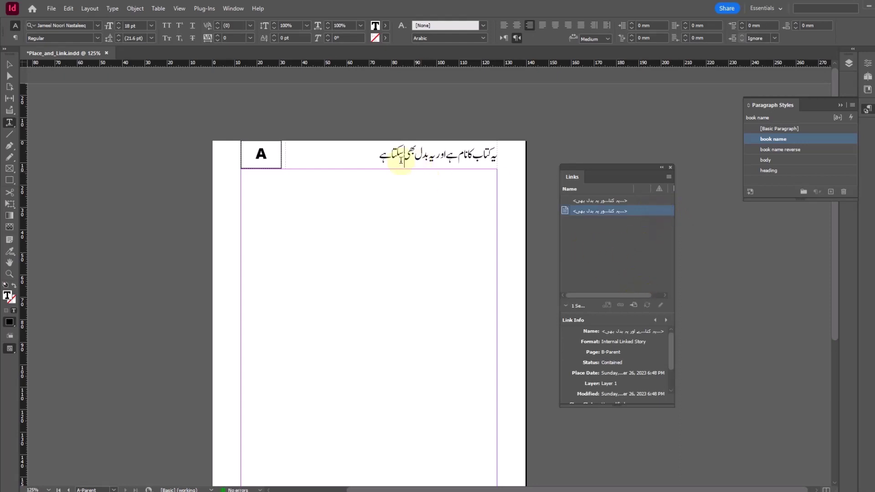
On B-Parent, move the linked title frame back up onto the black header bar.
left_click(9, 65)
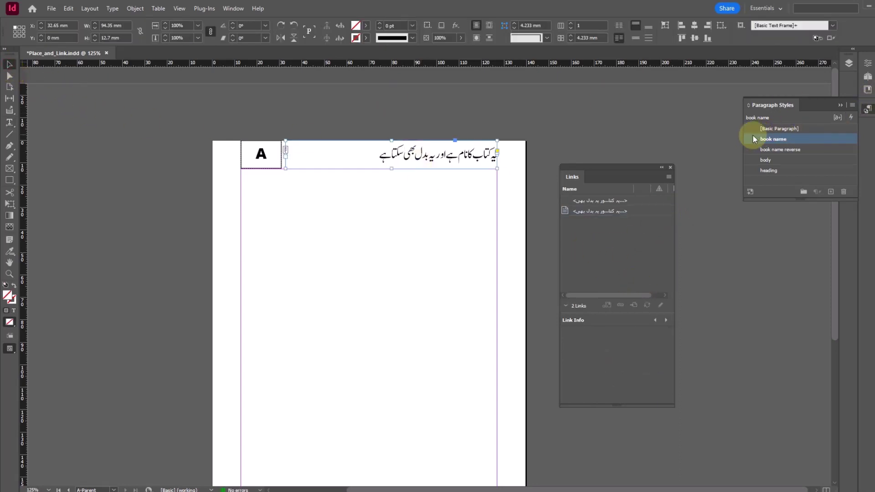
left_click(868, 76)
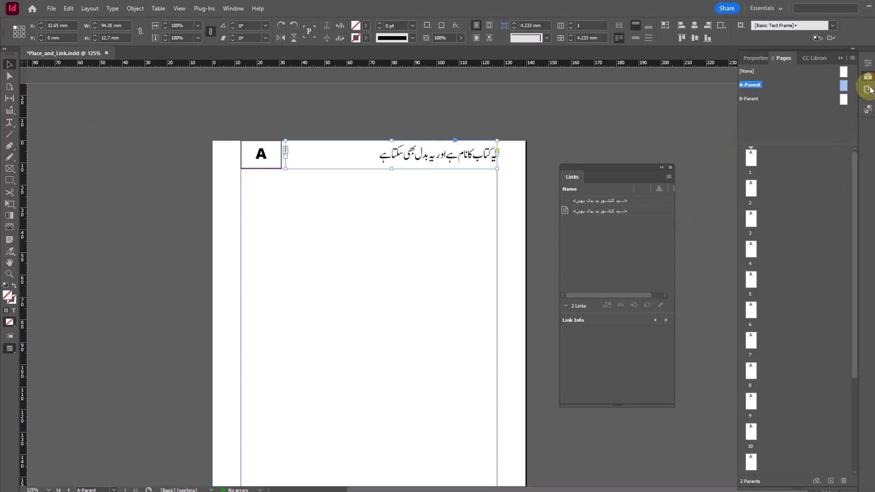
double_click(750, 98)
left_click(465, 196)
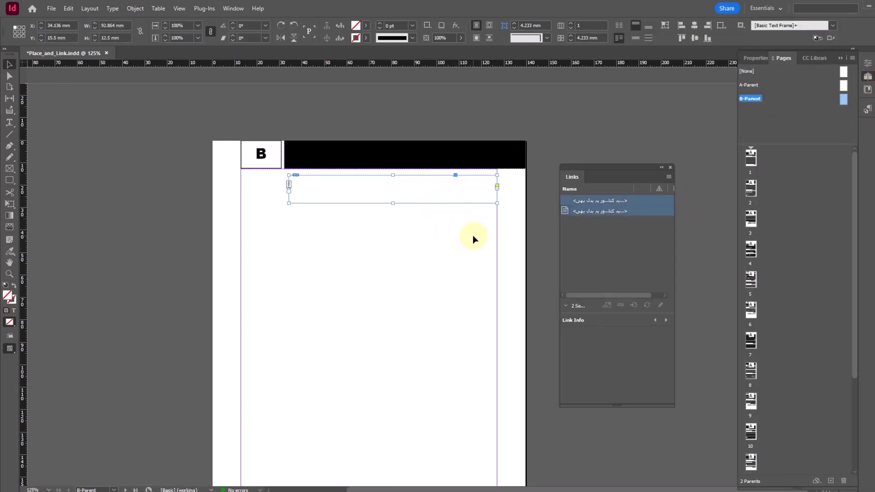
left_click_drag(436, 196, 436, 165)
left_click(455, 248)
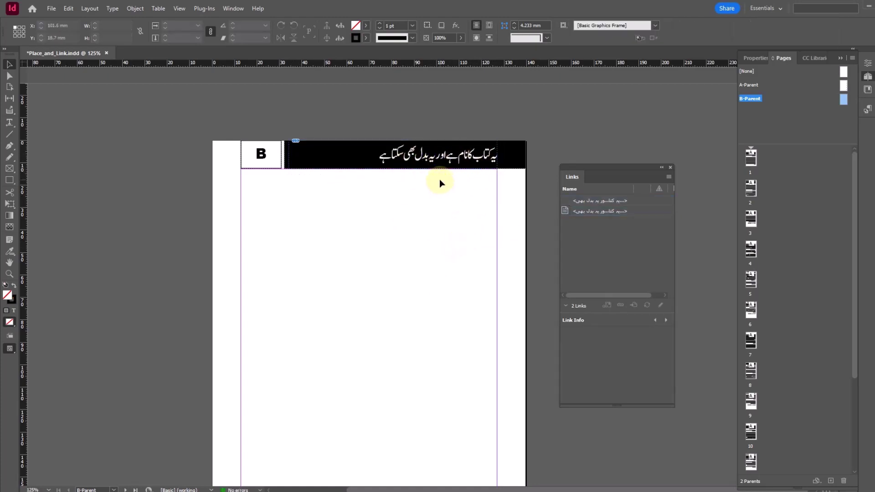
left_click(433, 168)
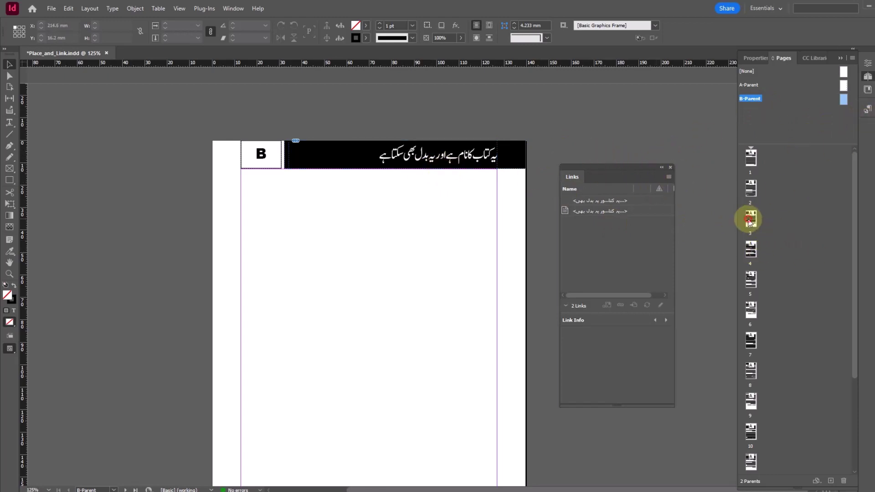
Apply B-Parent to the chapter opening pages 1 and 4.
double_click(750, 160)
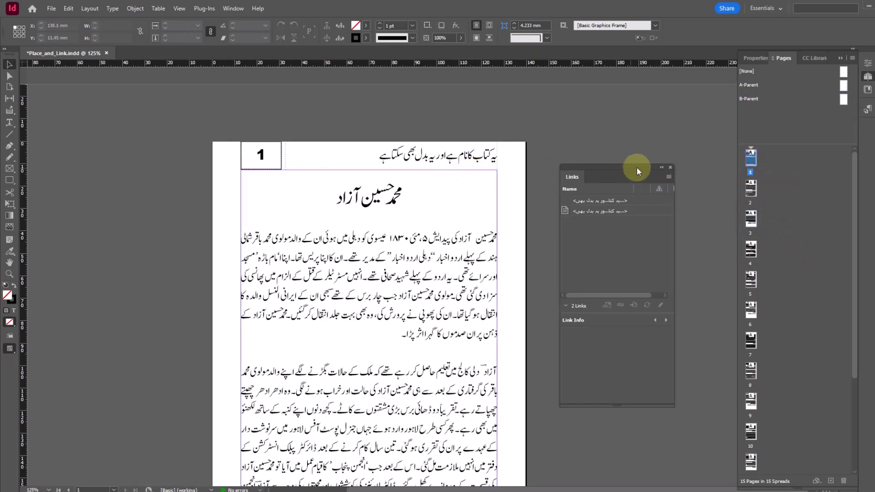
left_click_drag(751, 102, 746, 162)
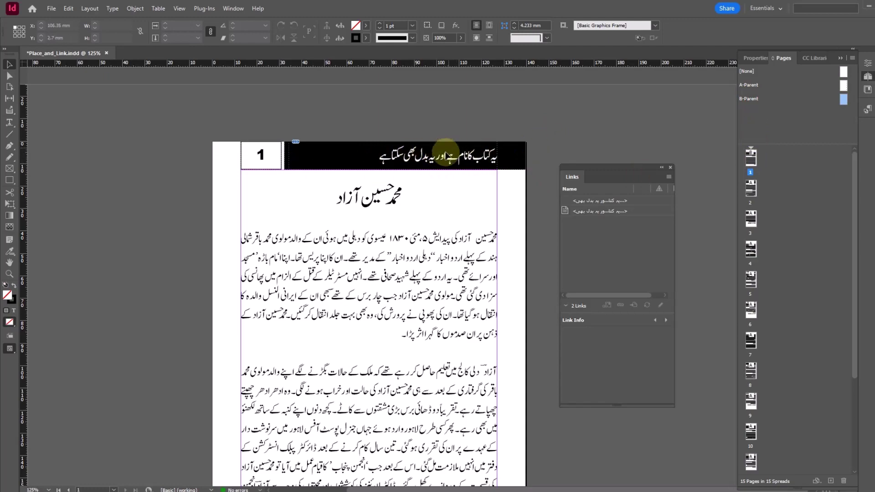
scroll(447, 151, "down", 10)
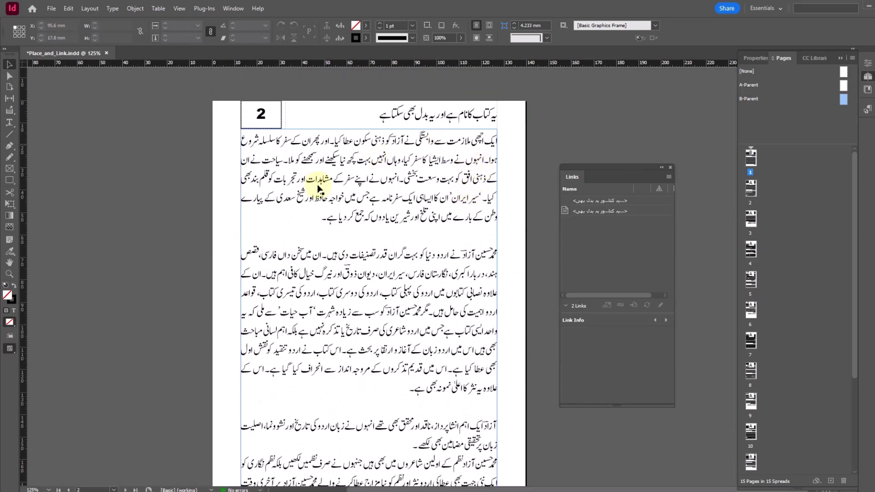
scroll(406, 225, "down", 10)
scroll(434, 237, "down", 10)
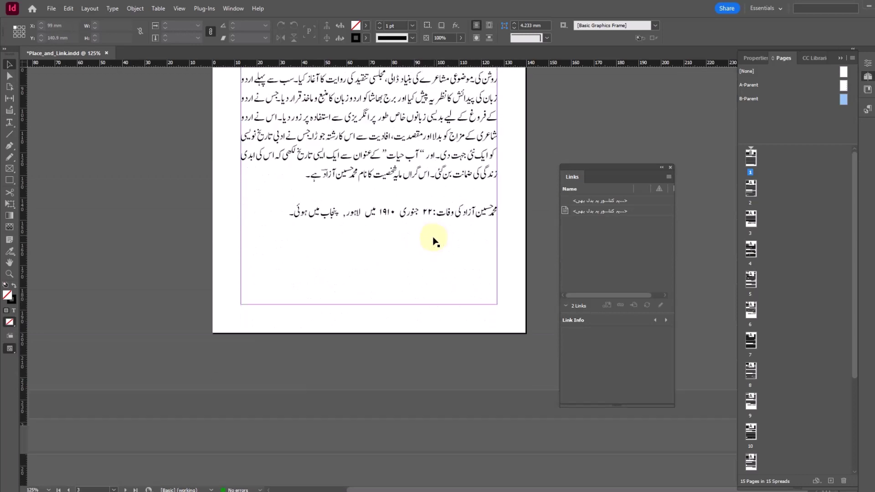
scroll(447, 212, "up", 2)
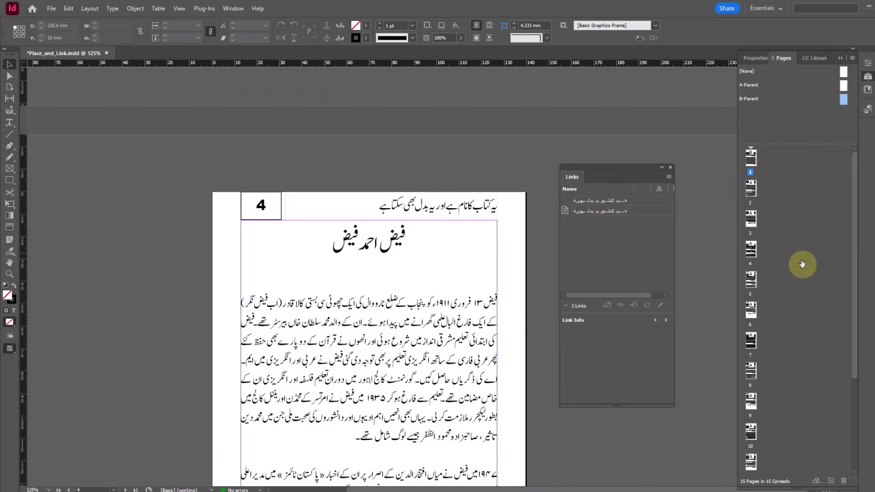
mouse_move(750, 99)
left_mouse_down()
mouse_move(787, 251)
mouse_move(751, 254)
left_mouse_up()
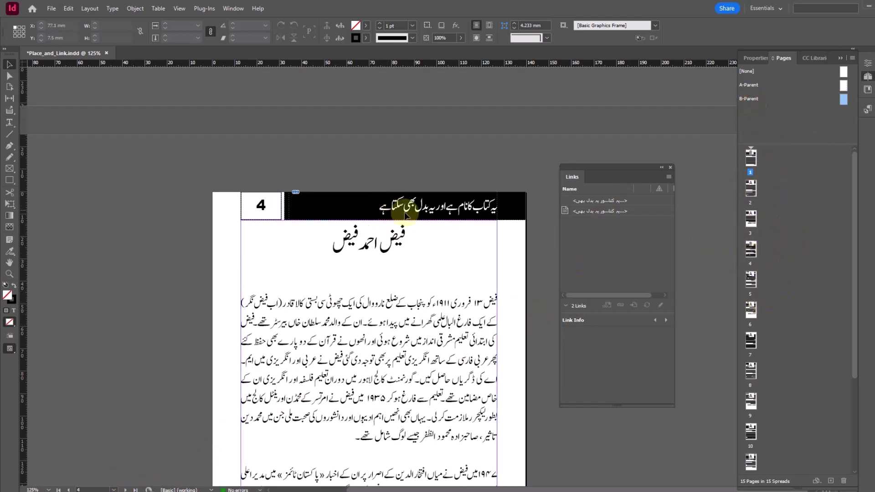
Apply B-Parent to page 7, where the third chapter opens.
scroll(456, 251, "down", 20)
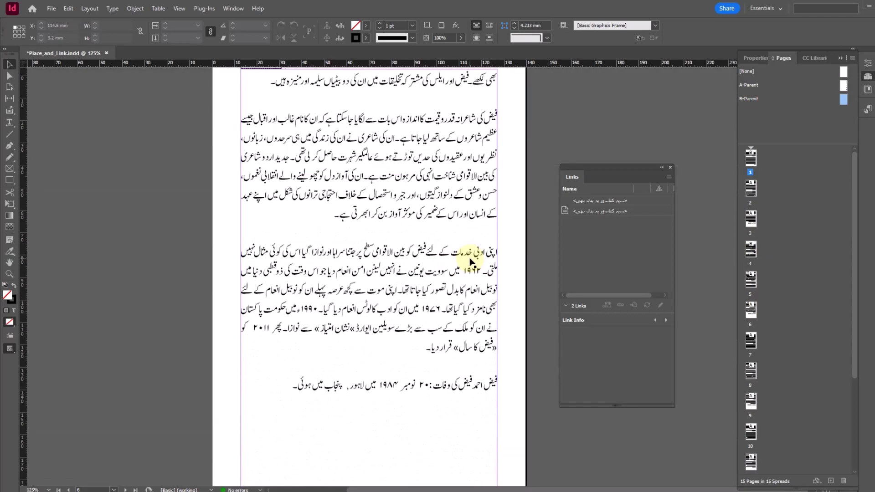
scroll(470, 262, "down", 4)
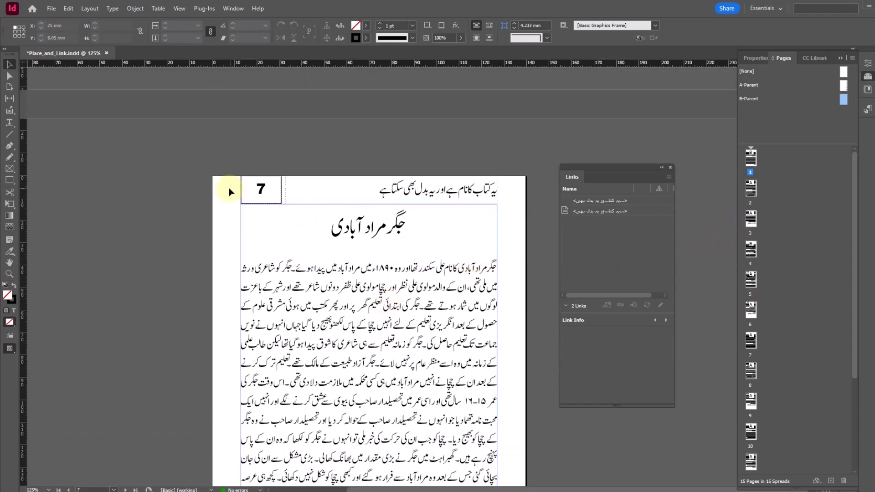
left_click_drag(752, 99, 753, 338)
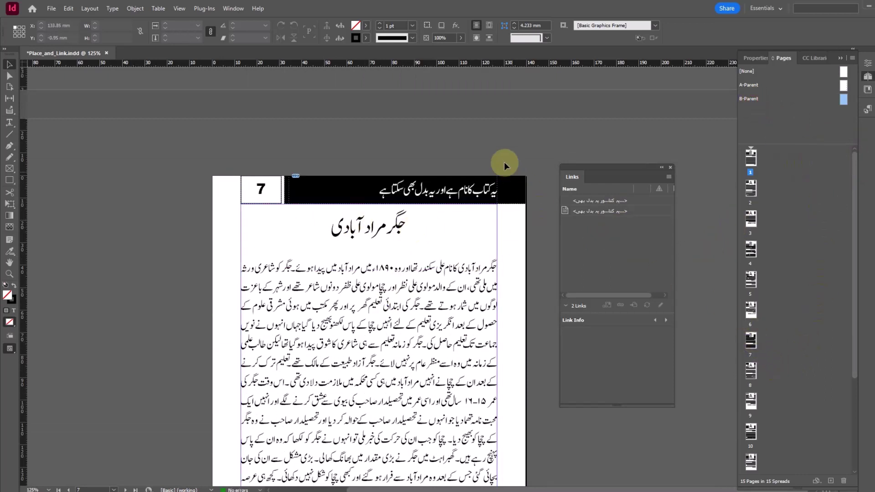
scroll(634, 122, "up", 1)
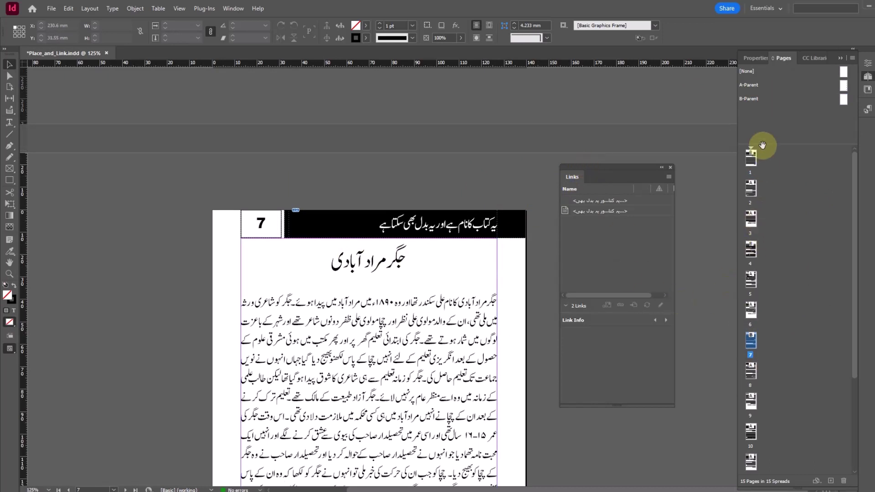
Replace the book title on A-Parent with "روح ادب".
double_click(750, 87)
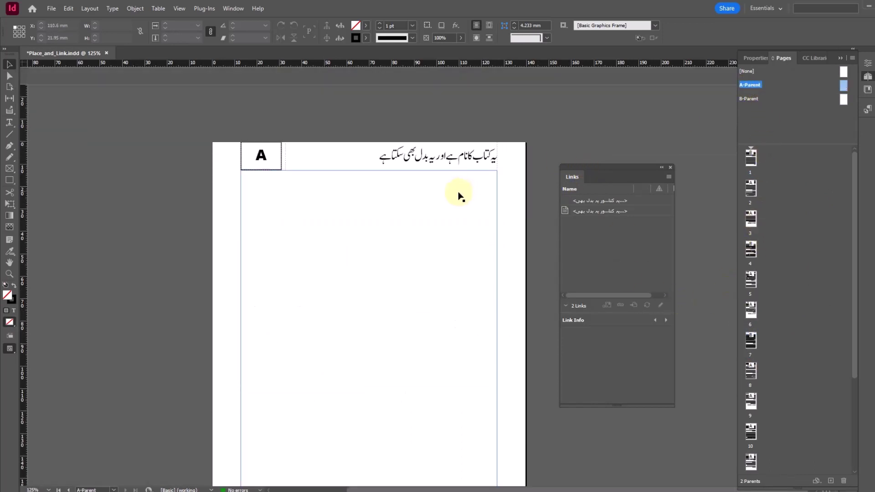
left_click(8, 127)
left_click(345, 156)
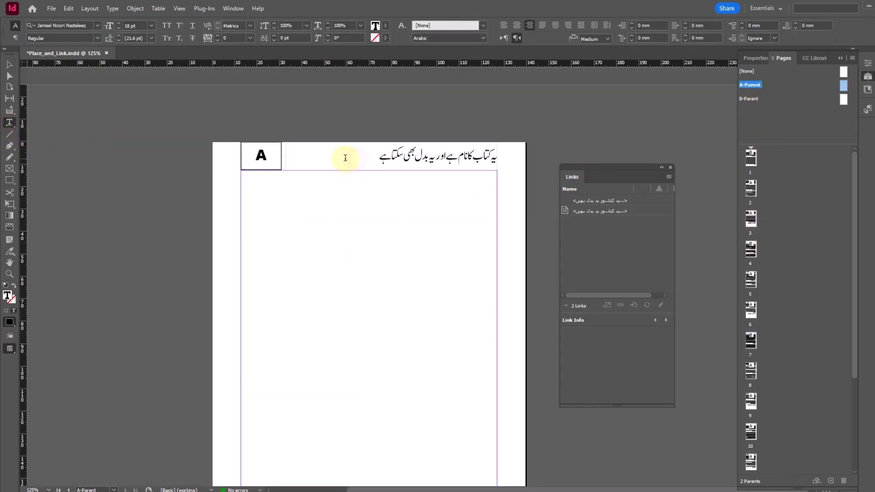
key("ctrl+a")
key("BackSpace")
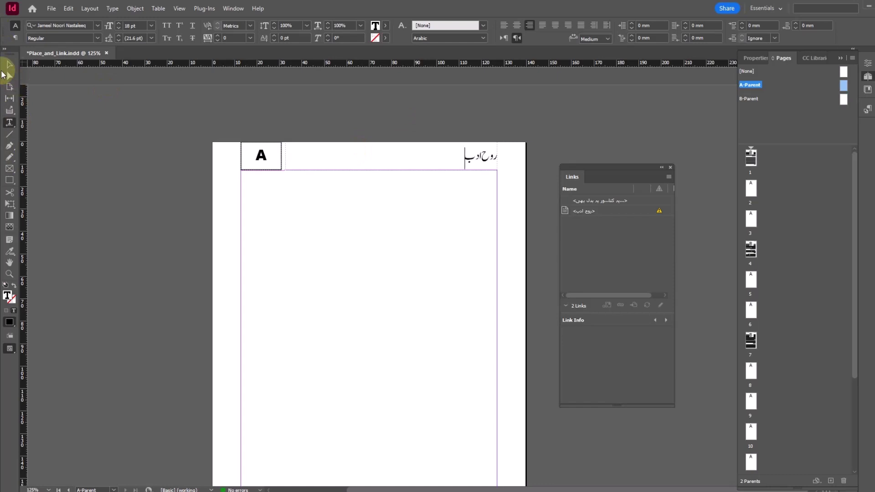
left_click(9, 64)
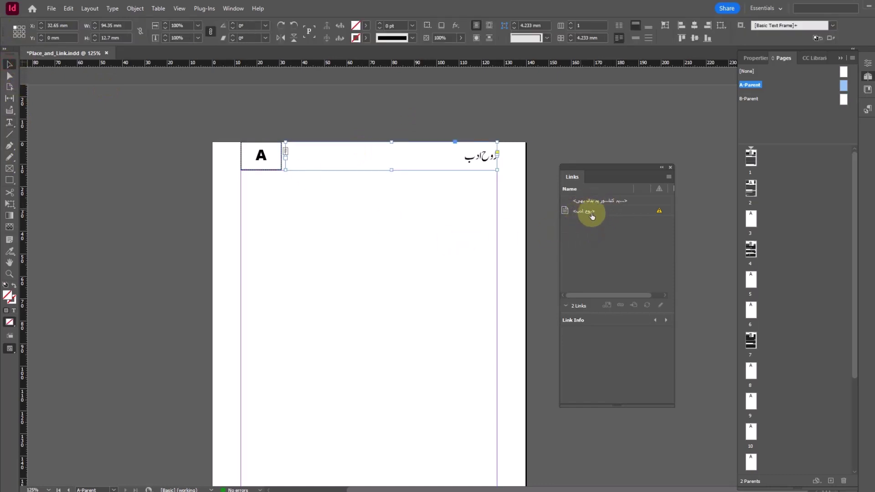
Update all modified links so the linked header on B-Parent picks up the new book title.
double_click(659, 212)
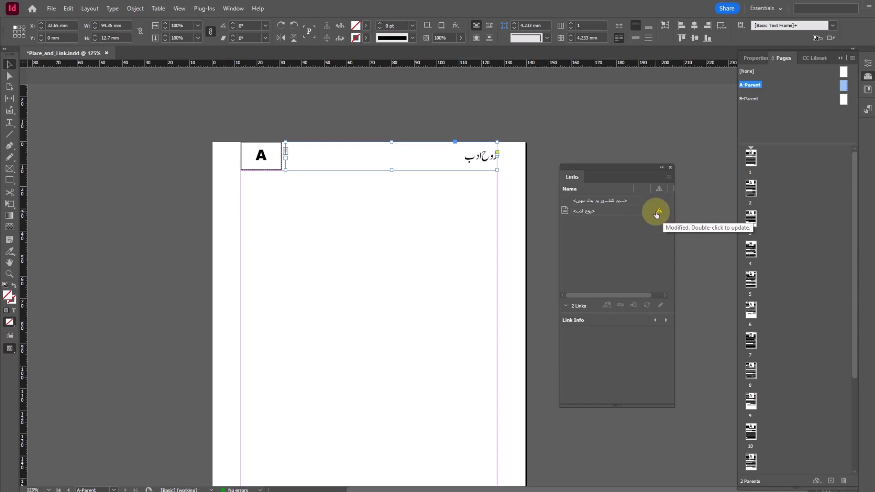
double_click(660, 213)
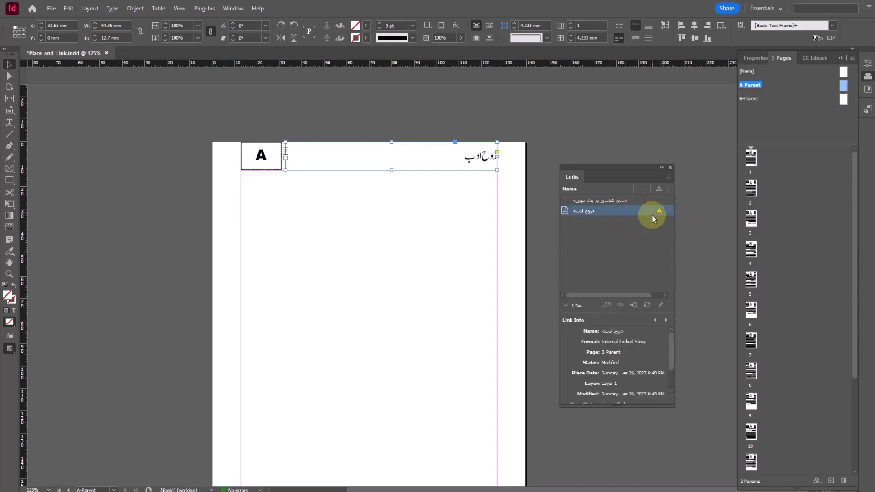
left_click(669, 178)
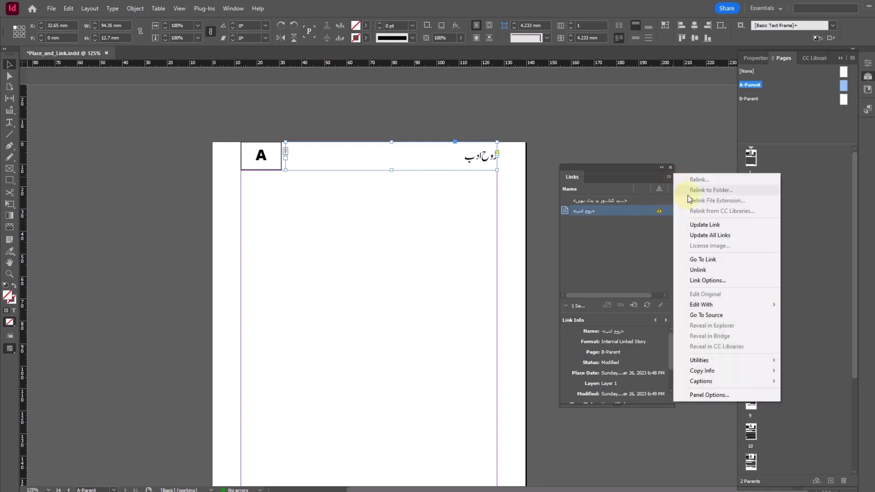
left_click(719, 236)
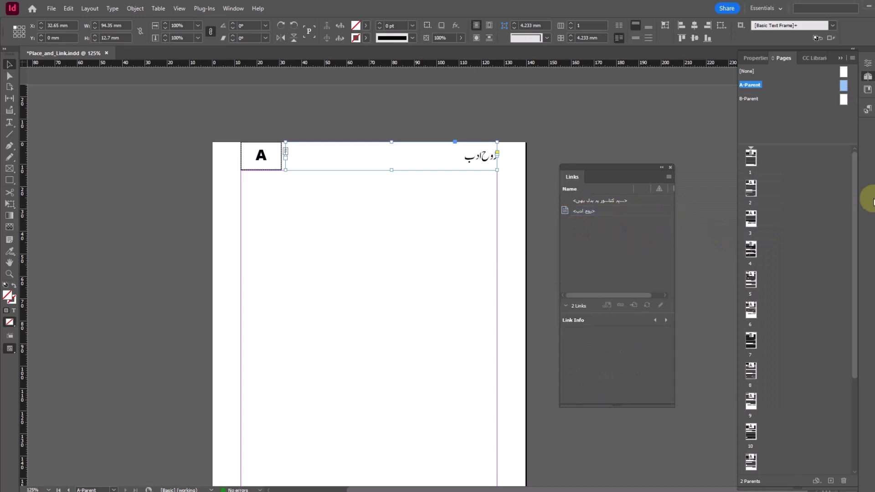
Check the running header title on the document pages from page 1 through page 7.
double_click(753, 165)
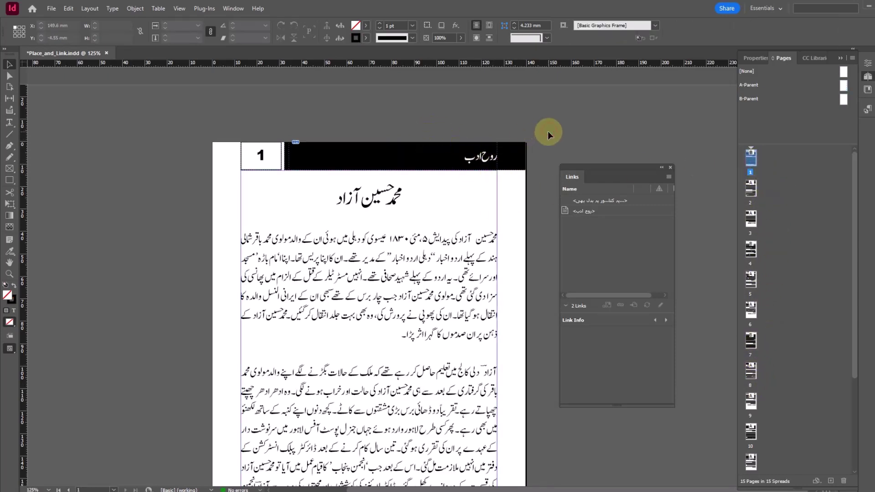
scroll(549, 154, "down", 10)
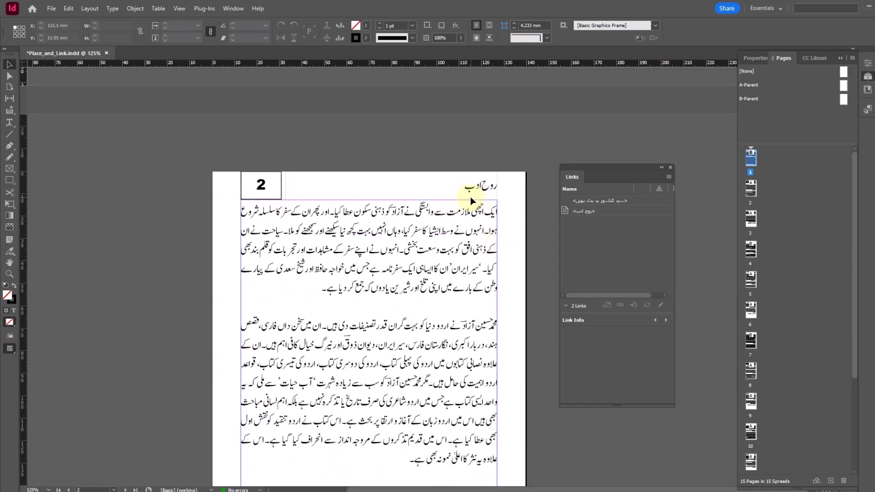
scroll(471, 204, "down", 20)
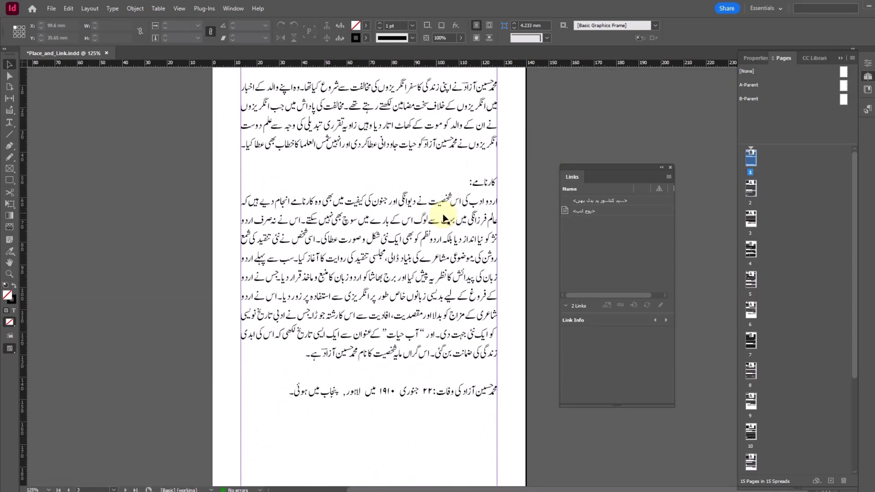
scroll(458, 221, "down", 10)
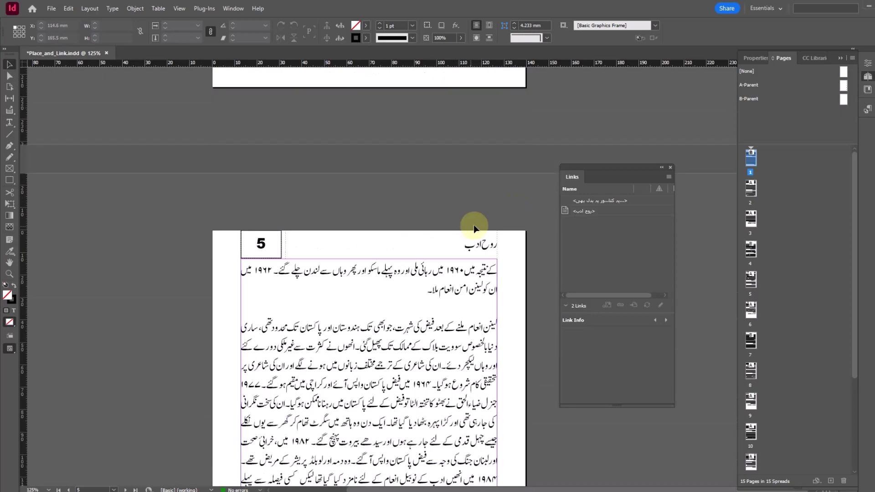
scroll(491, 260, "down", 10)
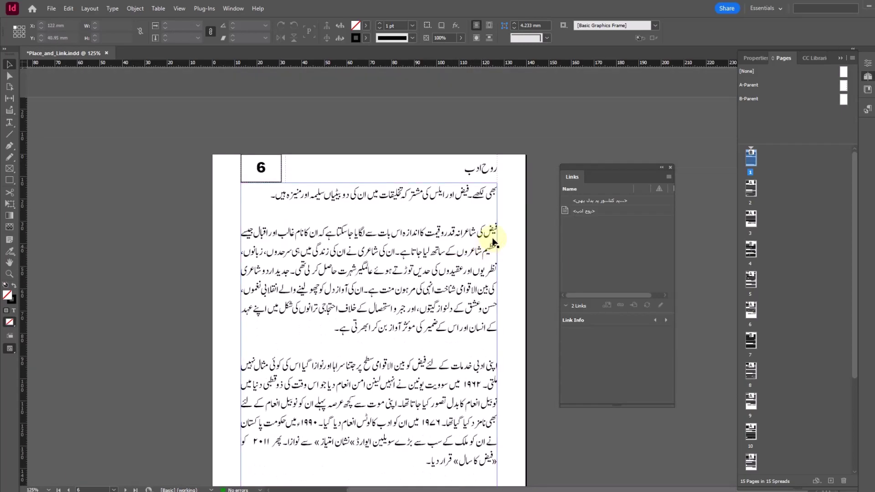
scroll(504, 214, "down", 10)
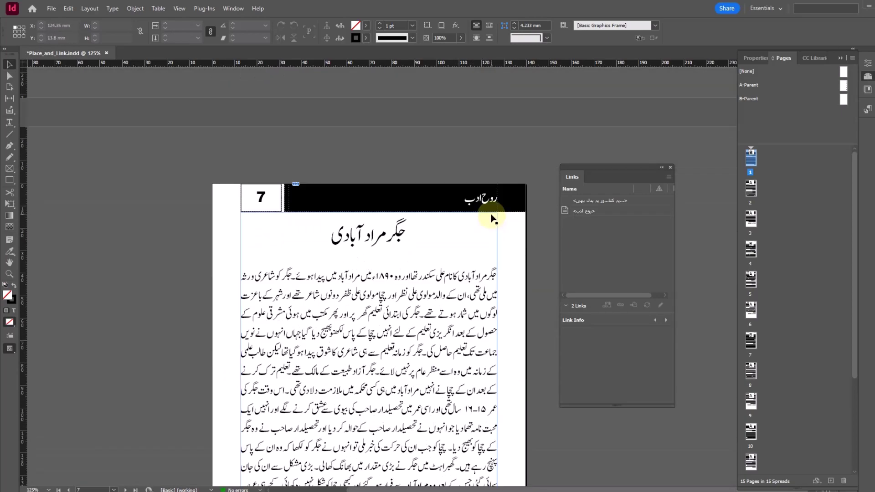